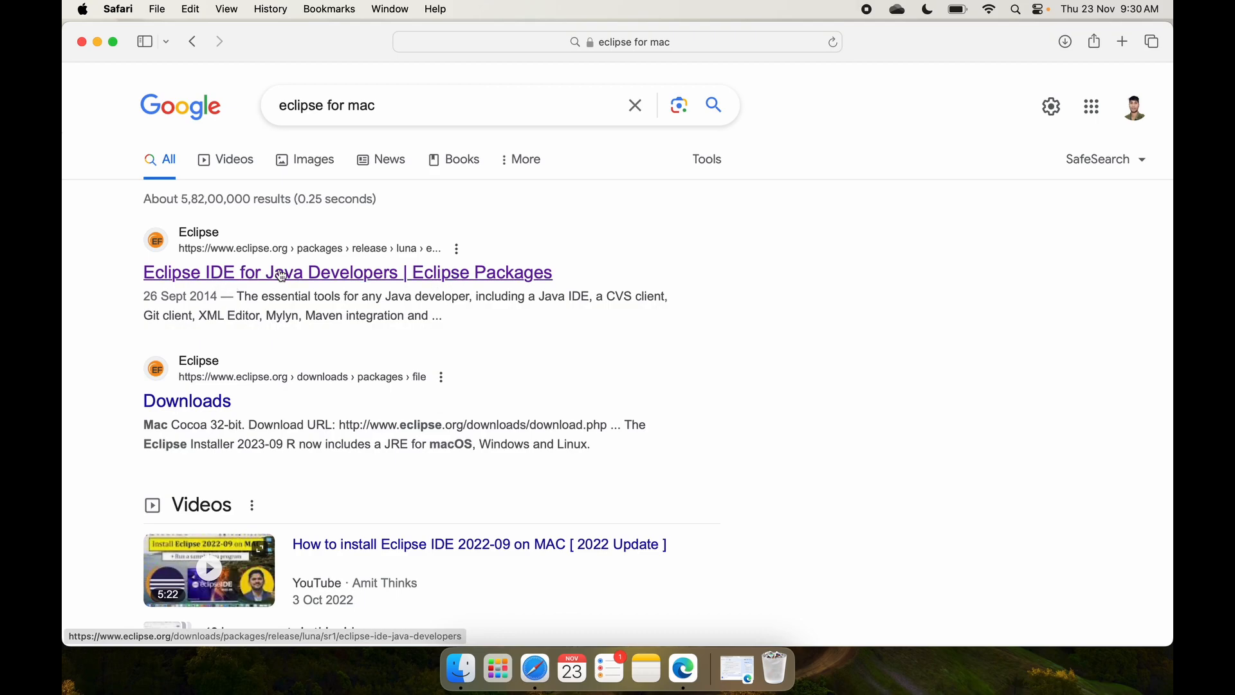
Open the Eclipse IDE for Java Developers package page from the search results and download the Eclipse IDE 2023-09 x86_64 installer.
click(352, 275)
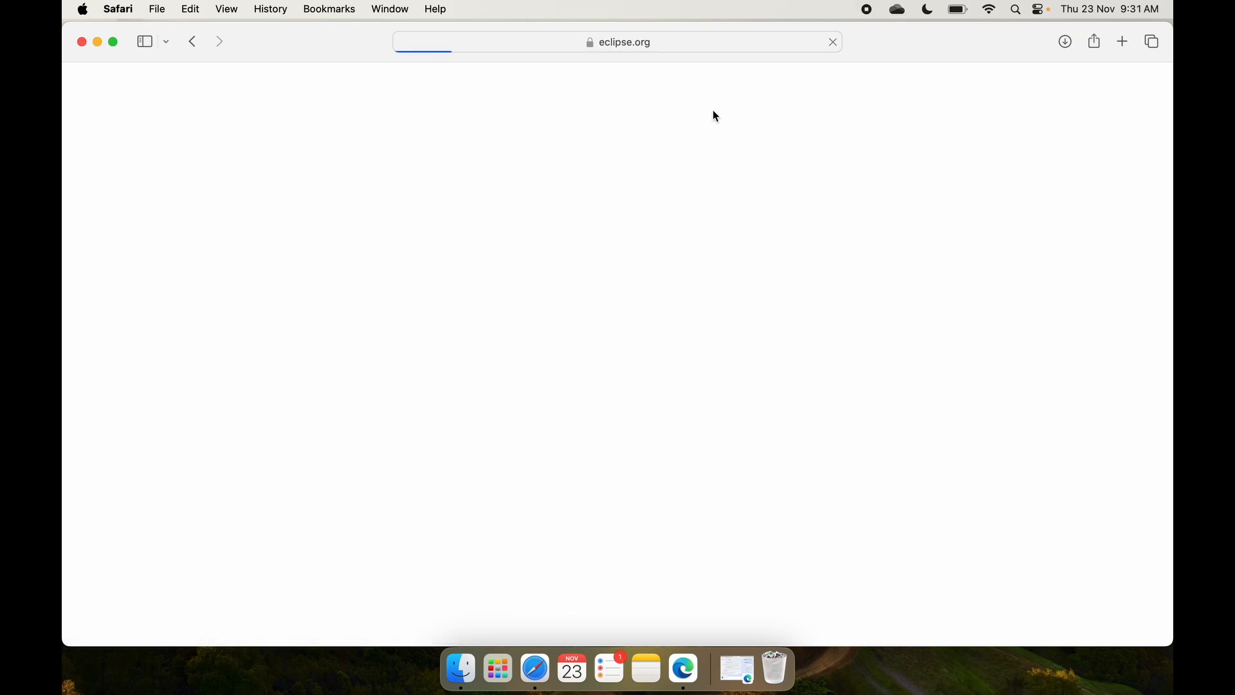
scroll(580, 391, down, 3)
scroll(580, 393, down, 3)
scroll(581, 393, up, 2)
scroll(580, 393, down, 4)
scroll(579, 392, up, 4)
scroll(581, 395, up, 1)
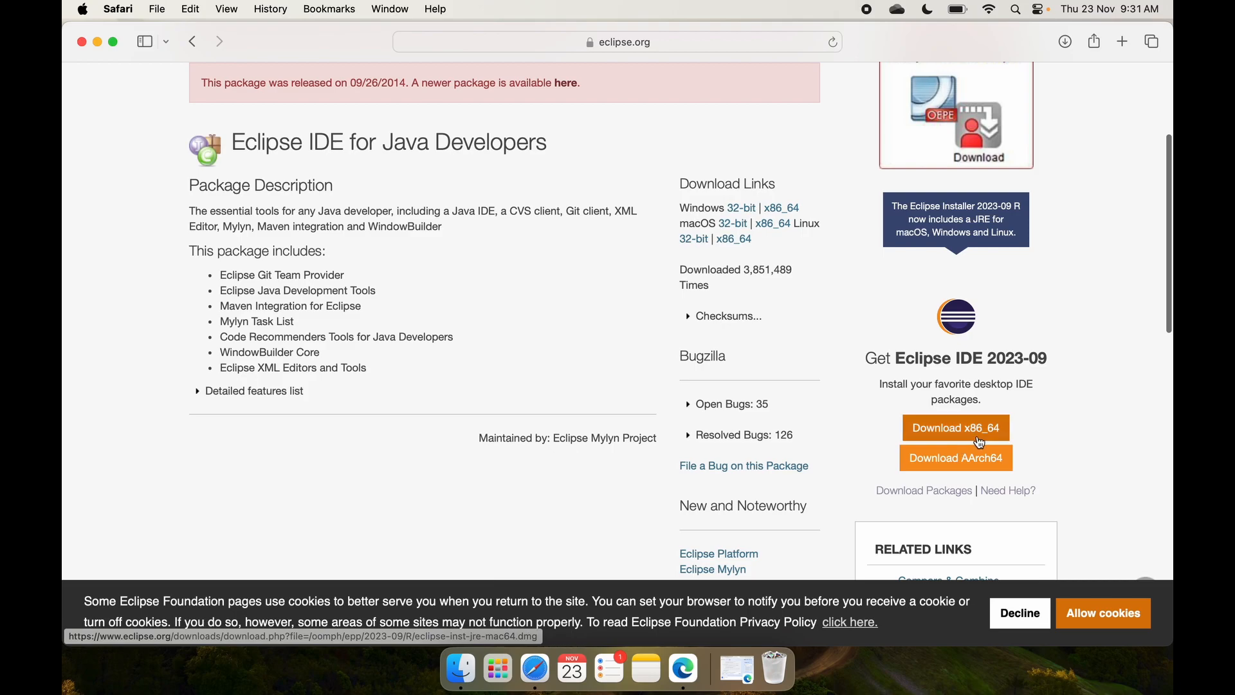
scroll(1016, 435, down, 5)
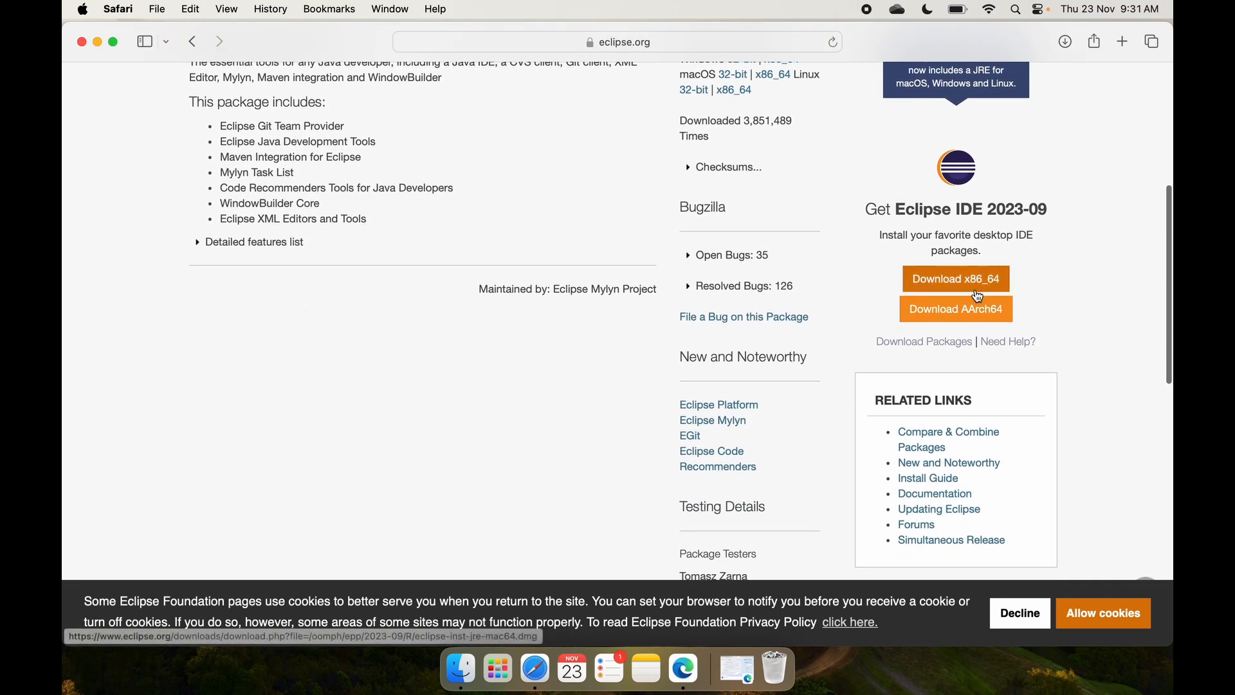
click(982, 283)
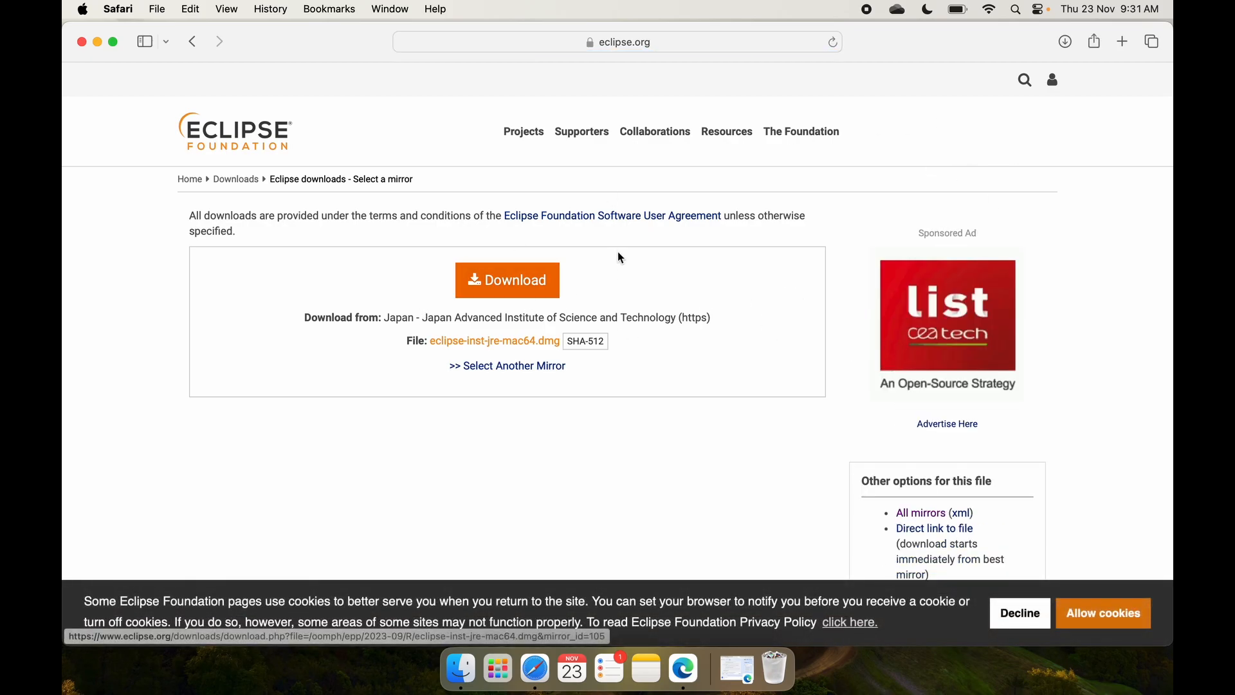
click(492, 300)
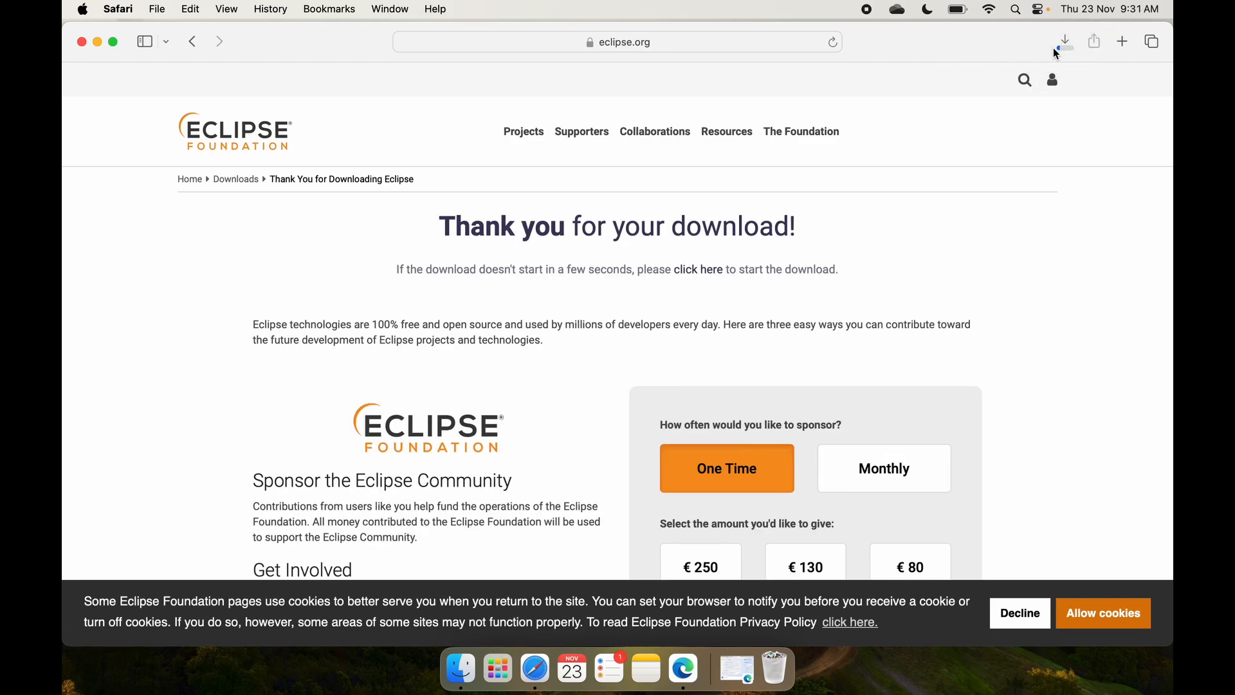
Show the downloaded eclipse-inst-jre-mac64.dmg in Finder and open the disk image.
click(1065, 46)
click(1065, 46)
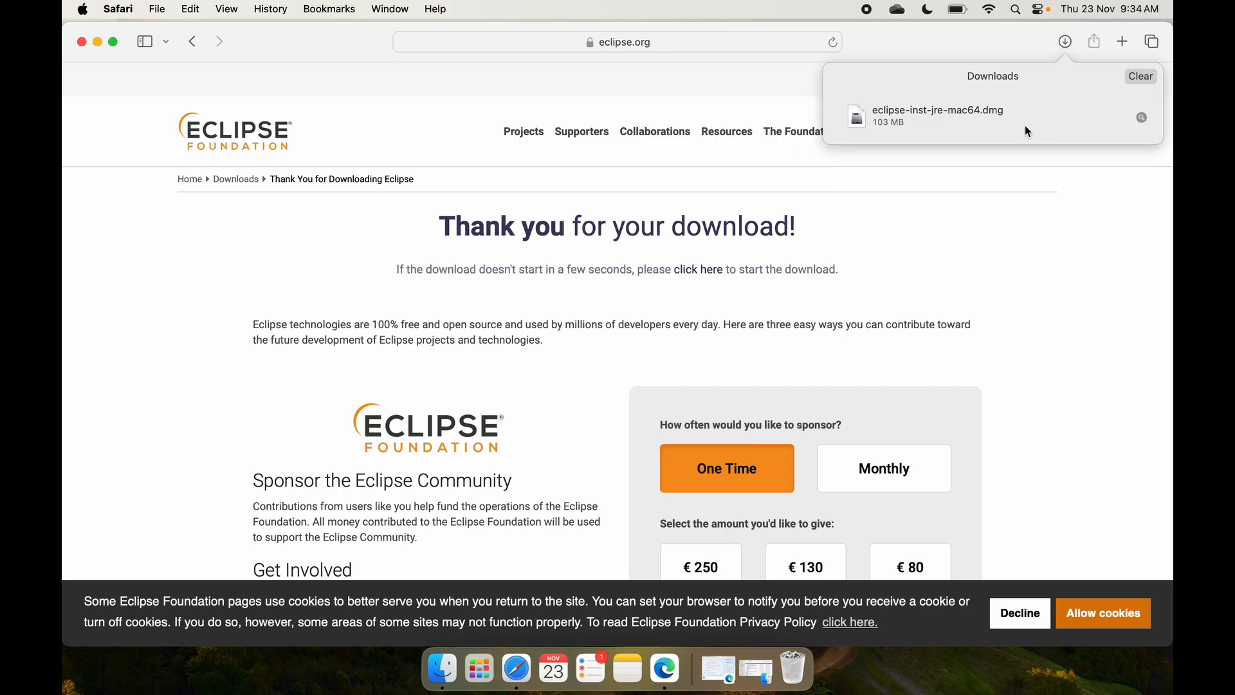
click(1140, 118)
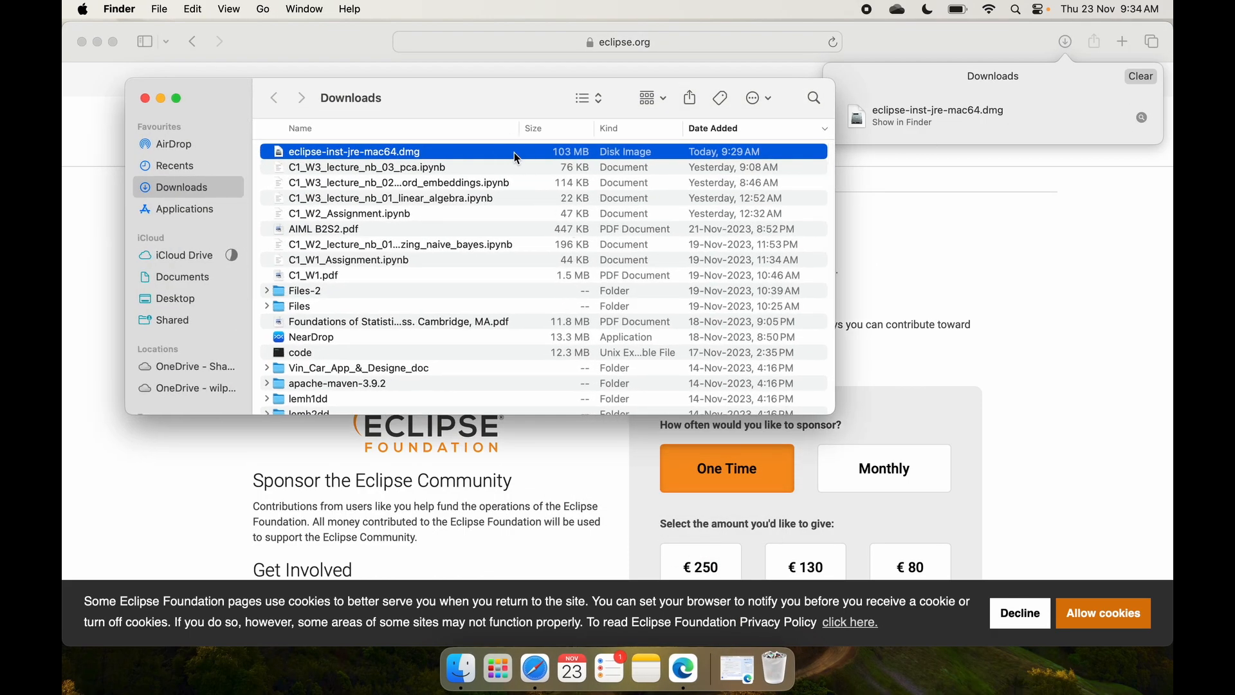
double_click(514, 152)
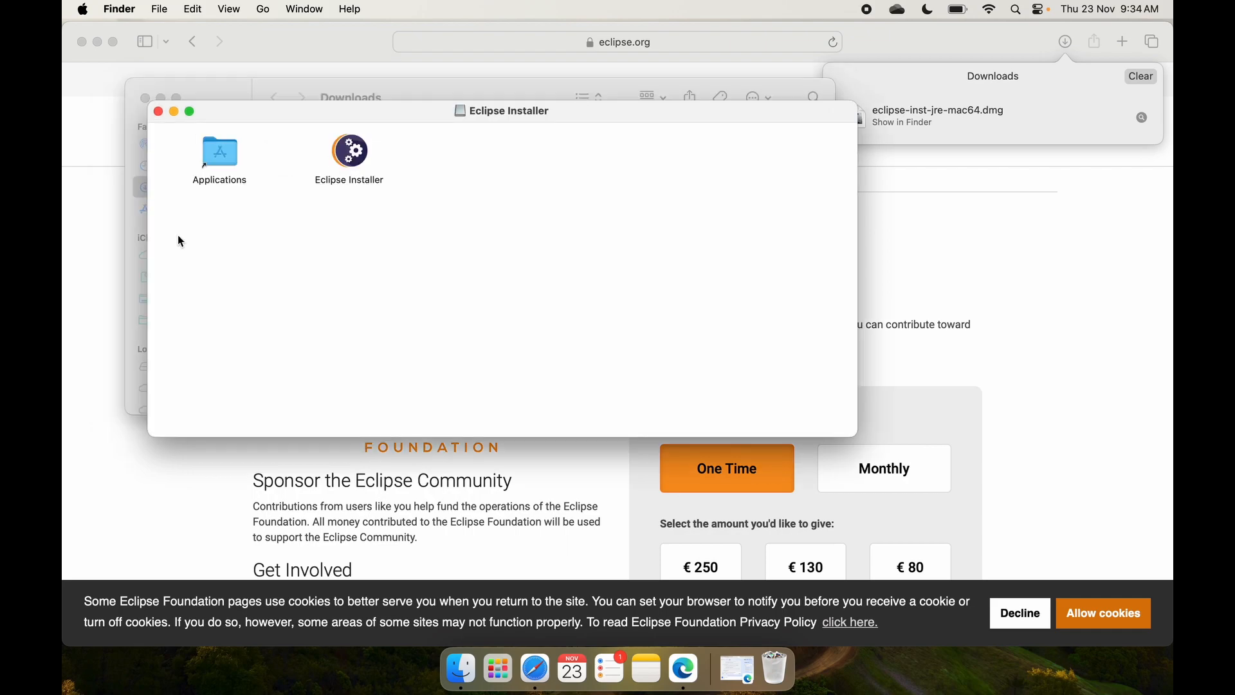
Copy Eclipse Installer into the Applications folder and launch it, allowing the app downloaded from the internet to open.
click(351, 154)
drag(351, 158, 215, 168)
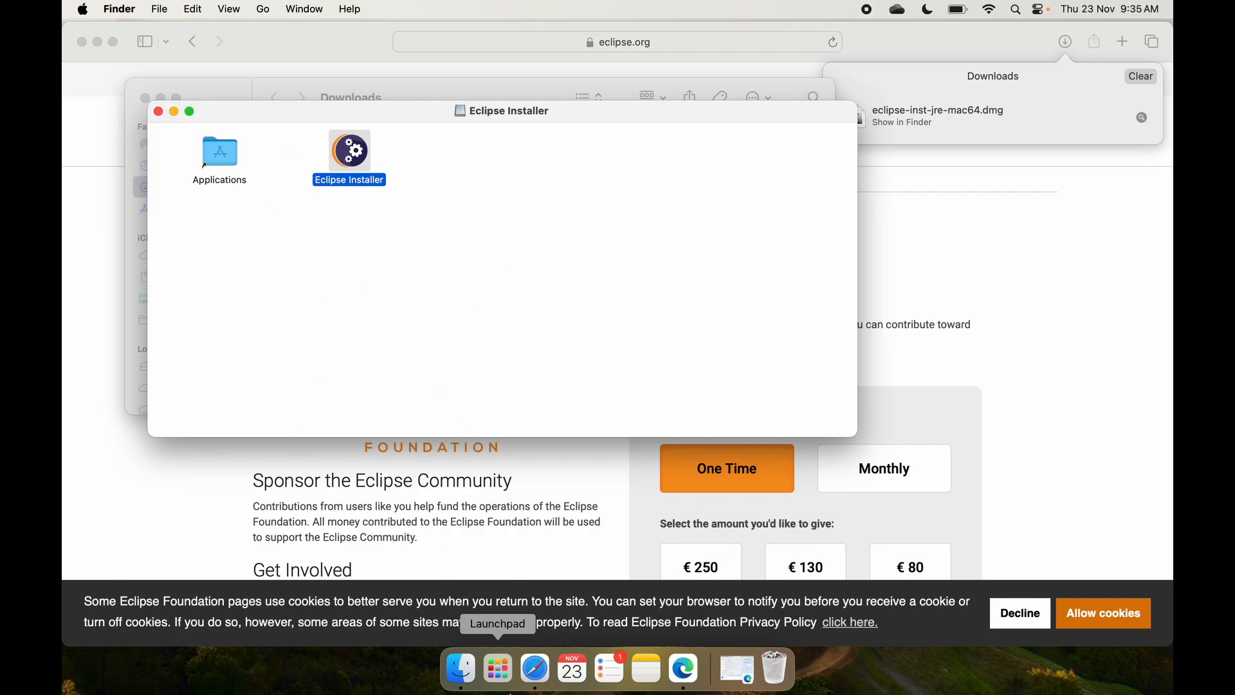
click(494, 678)
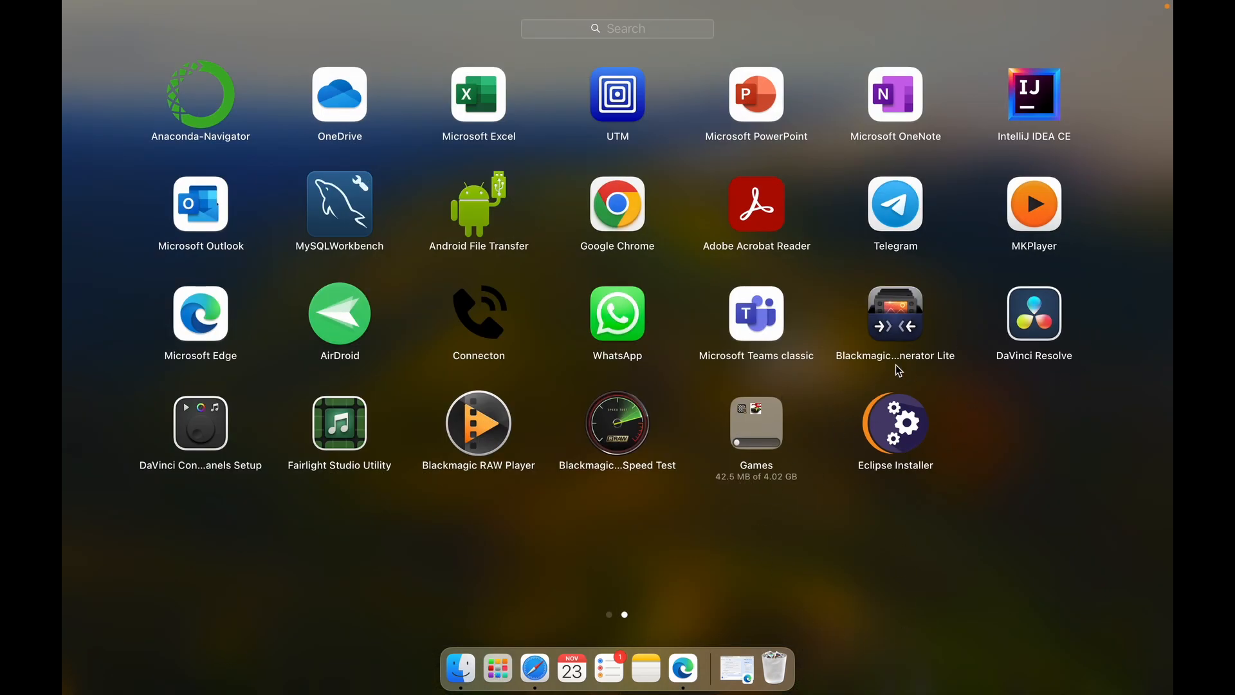
click(901, 420)
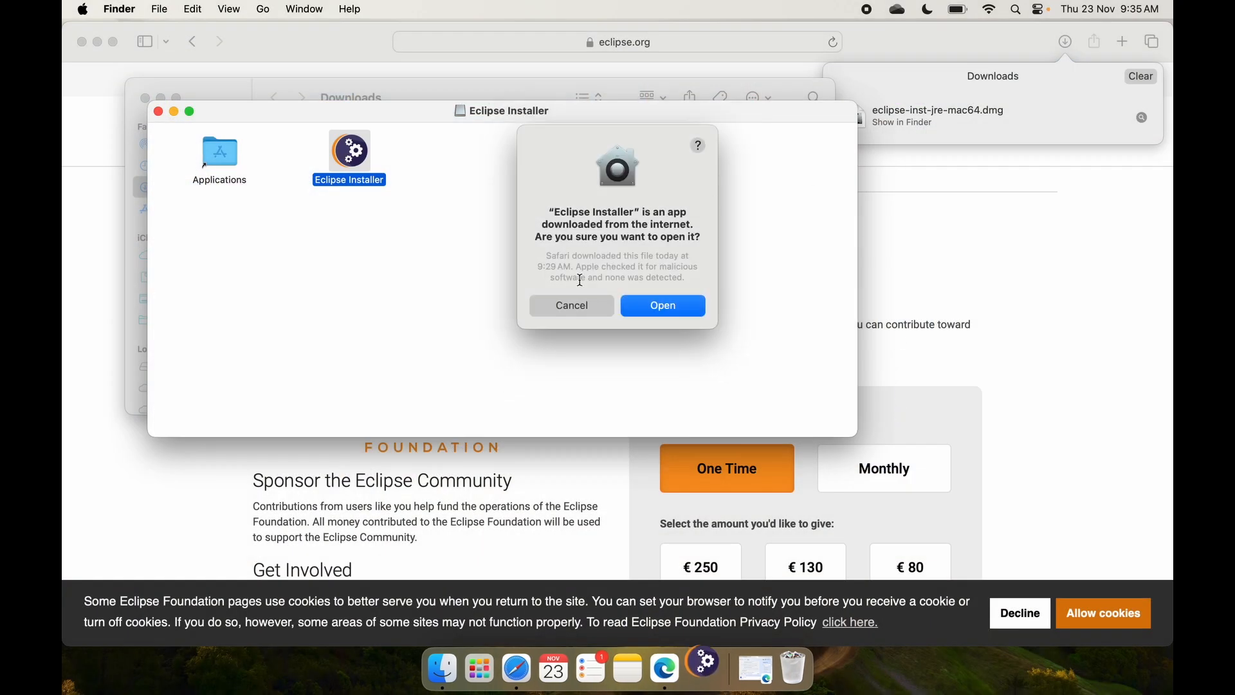
click(650, 307)
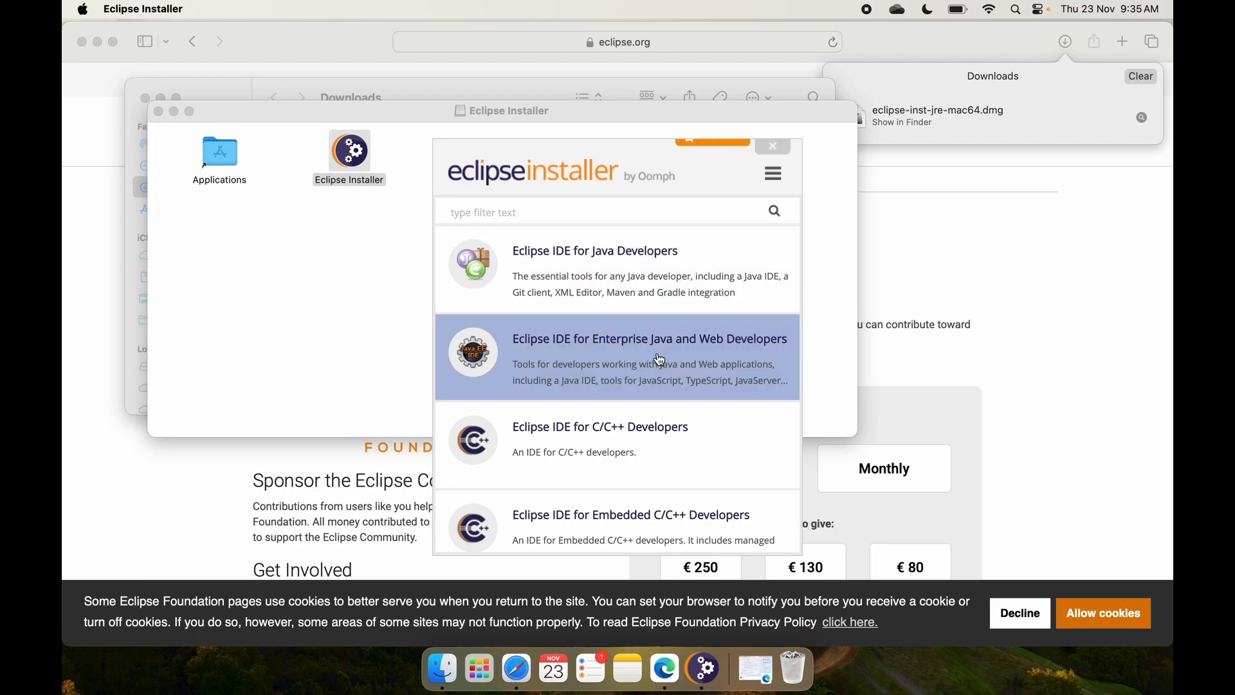
Install Eclipse IDE for Enterprise Java and Web Developers with the suggested JRE 17.0.9 and folder, accepting the Eclipse Foundation Software User Agreement.
scroll(677, 389, down, 3)
scroll(676, 386, up, 3)
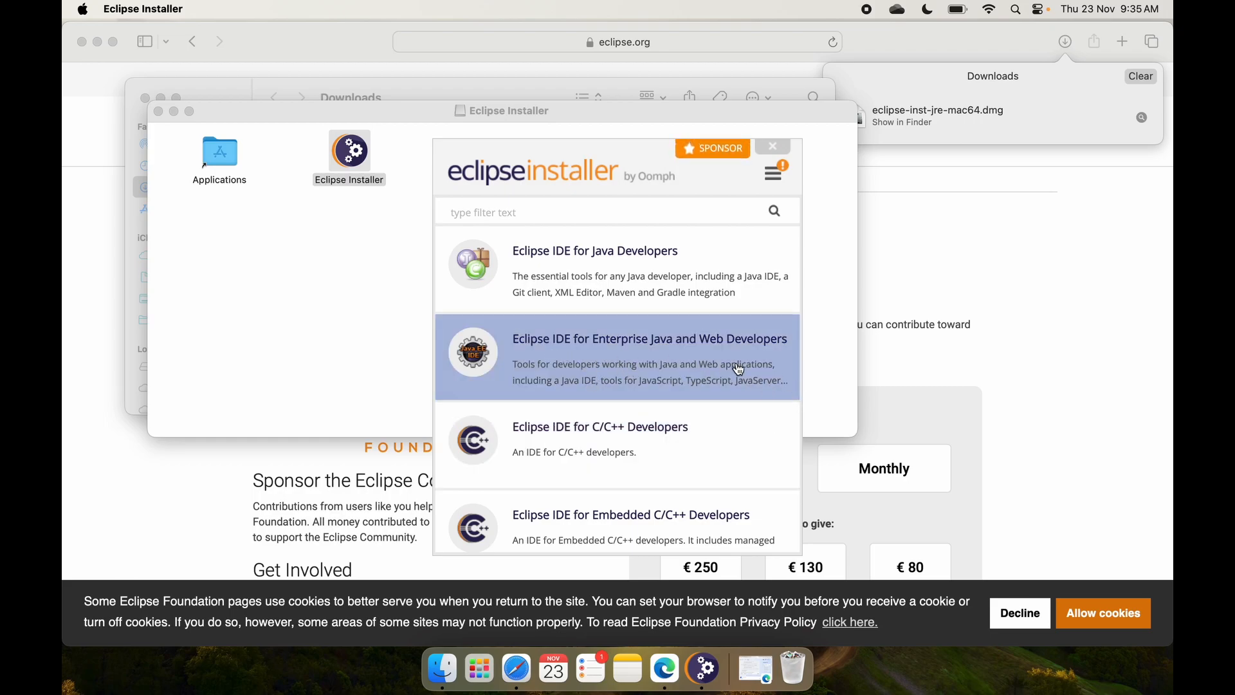
click(739, 369)
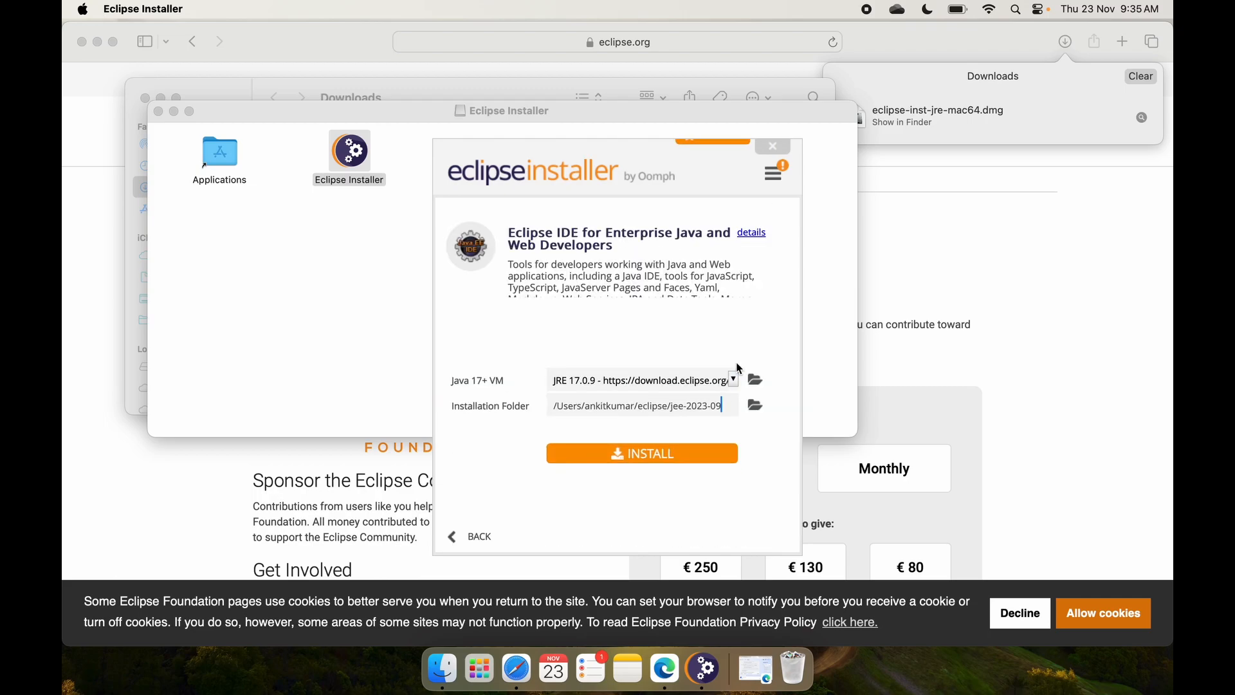
click(647, 459)
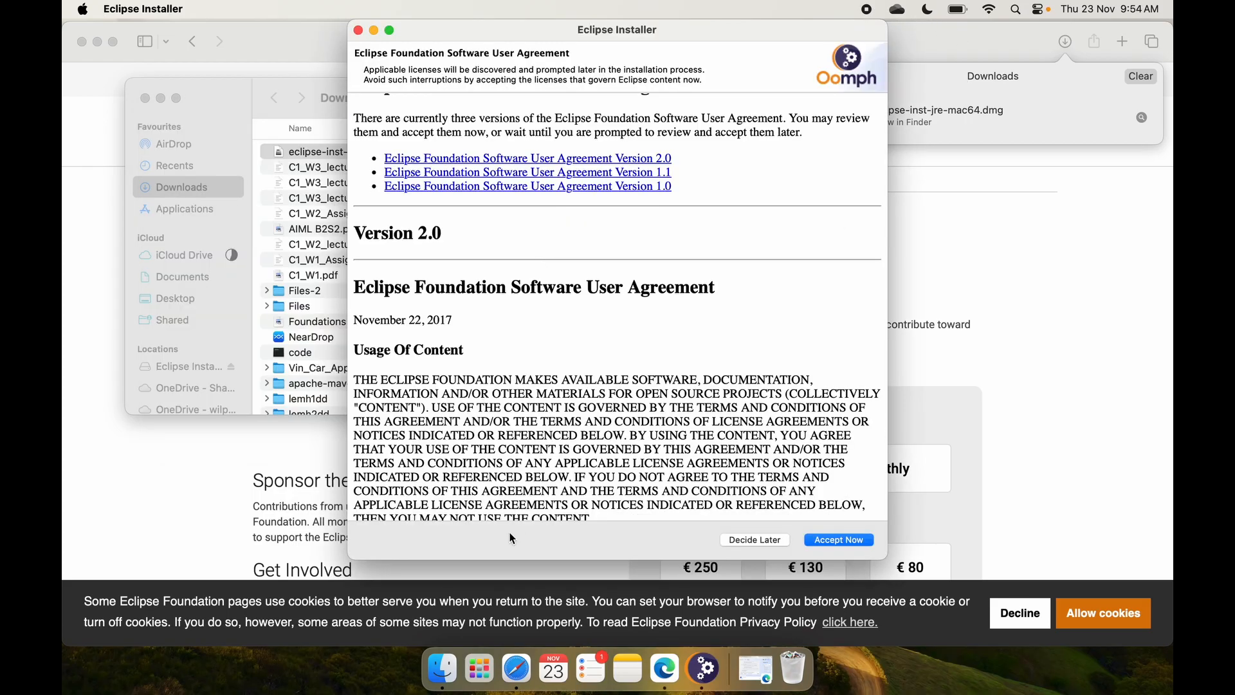
click(839, 539)
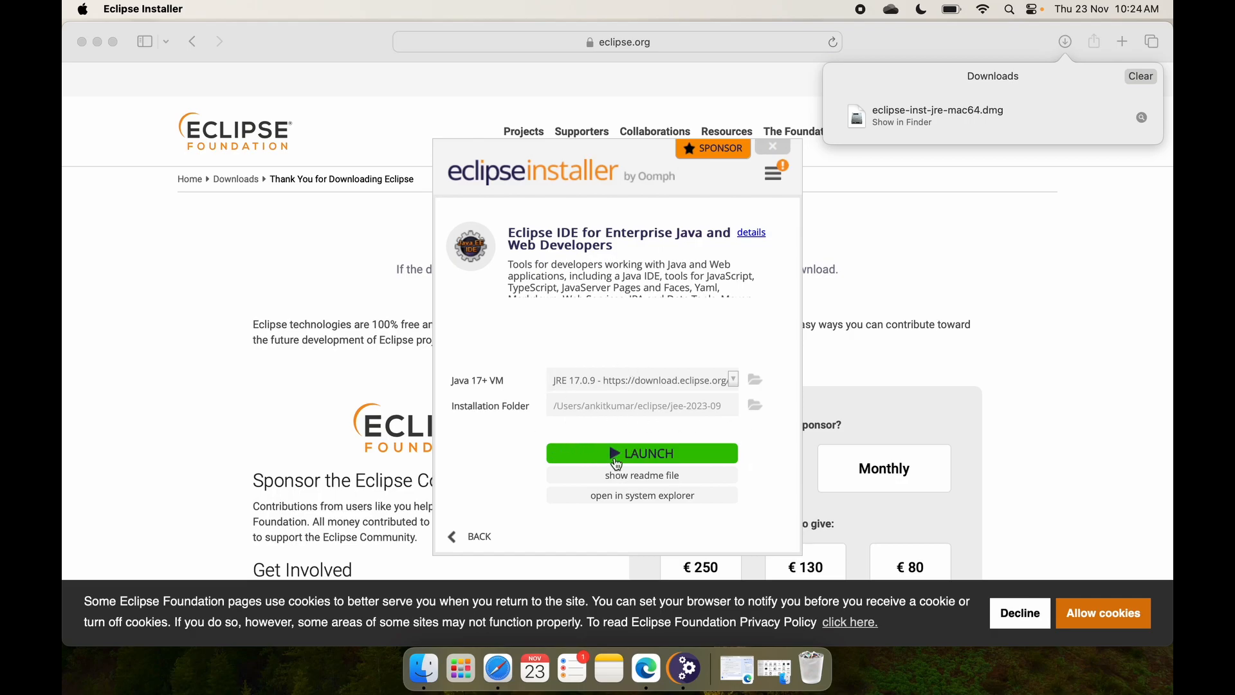
Launch the installed Eclipse IDE using the suggested eclipse-workspace directory as the workspace.
click(649, 455)
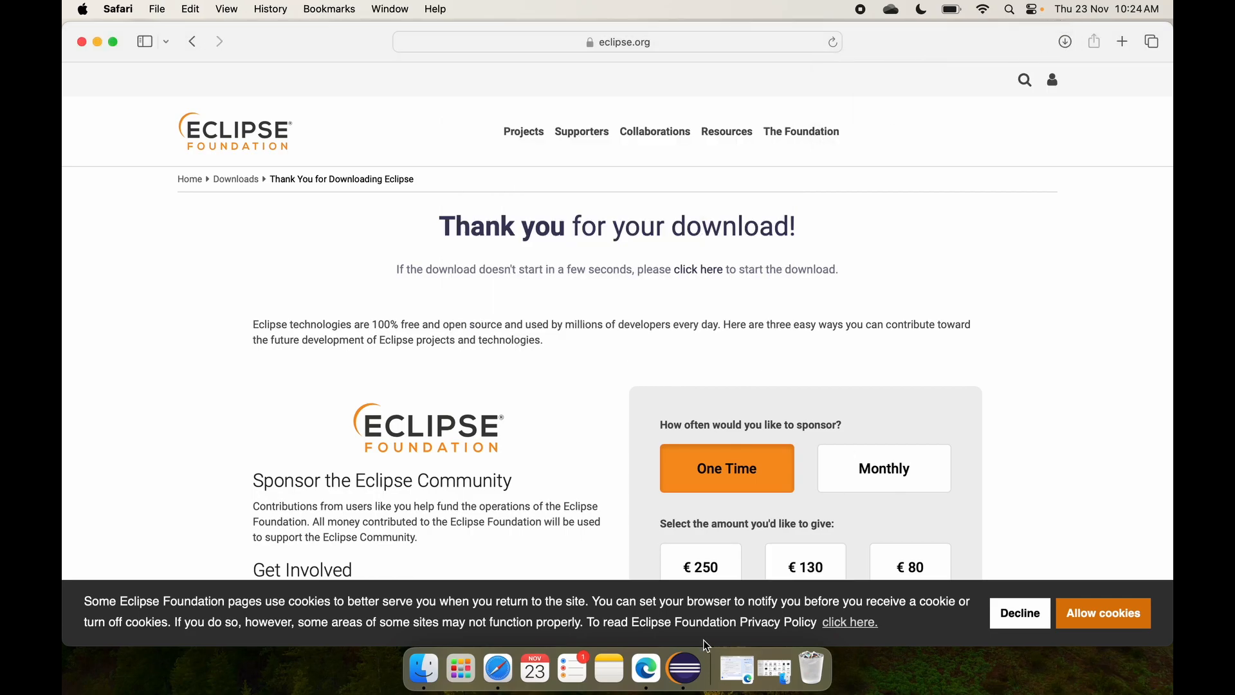
click(685, 676)
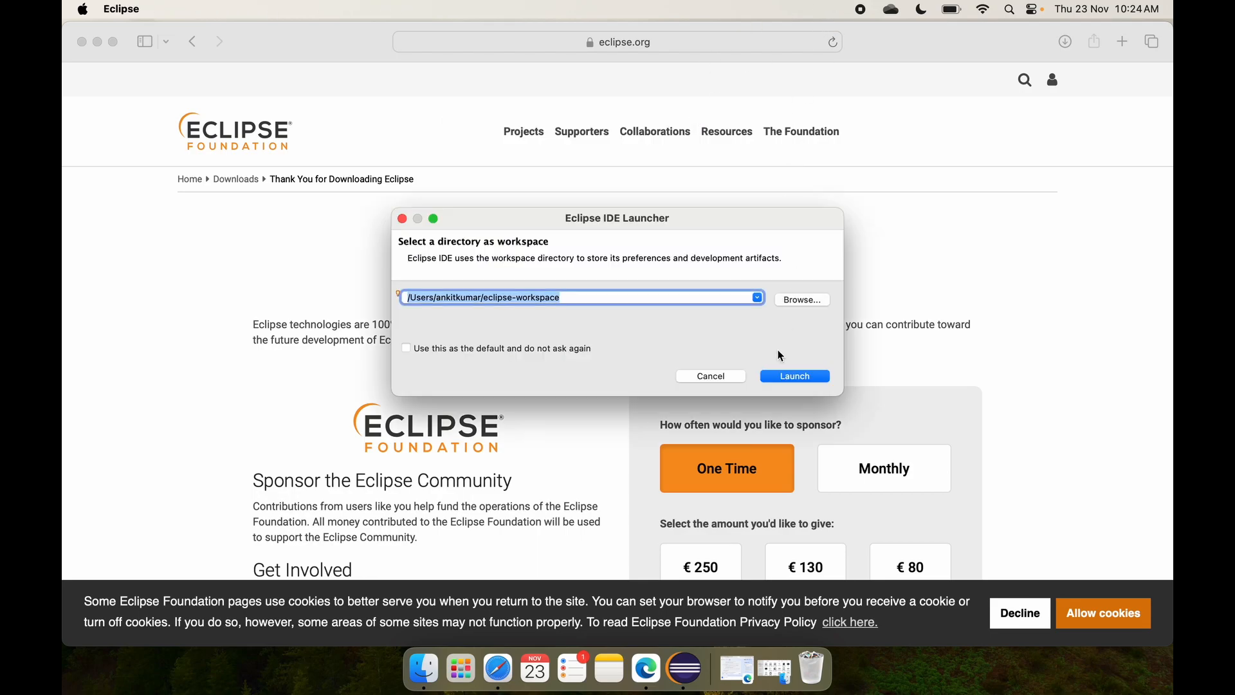
click(796, 377)
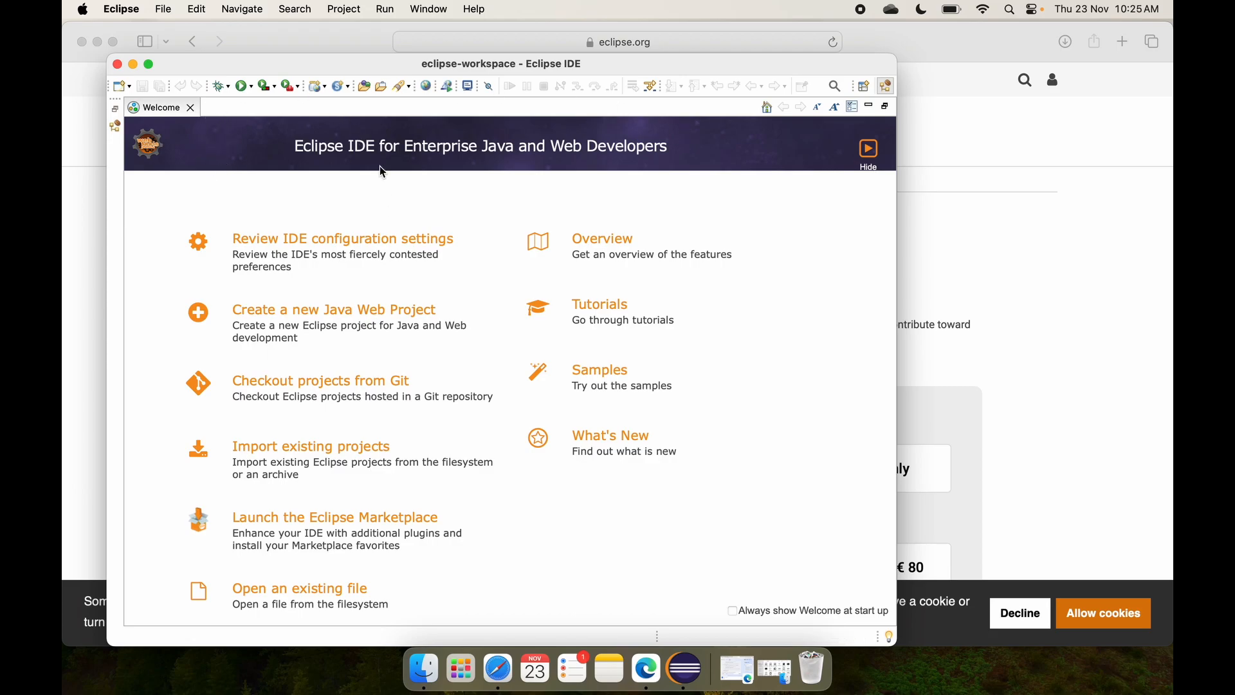
Make the Eclipse IDE window full screen and close the Welcome page.
click(152, 66)
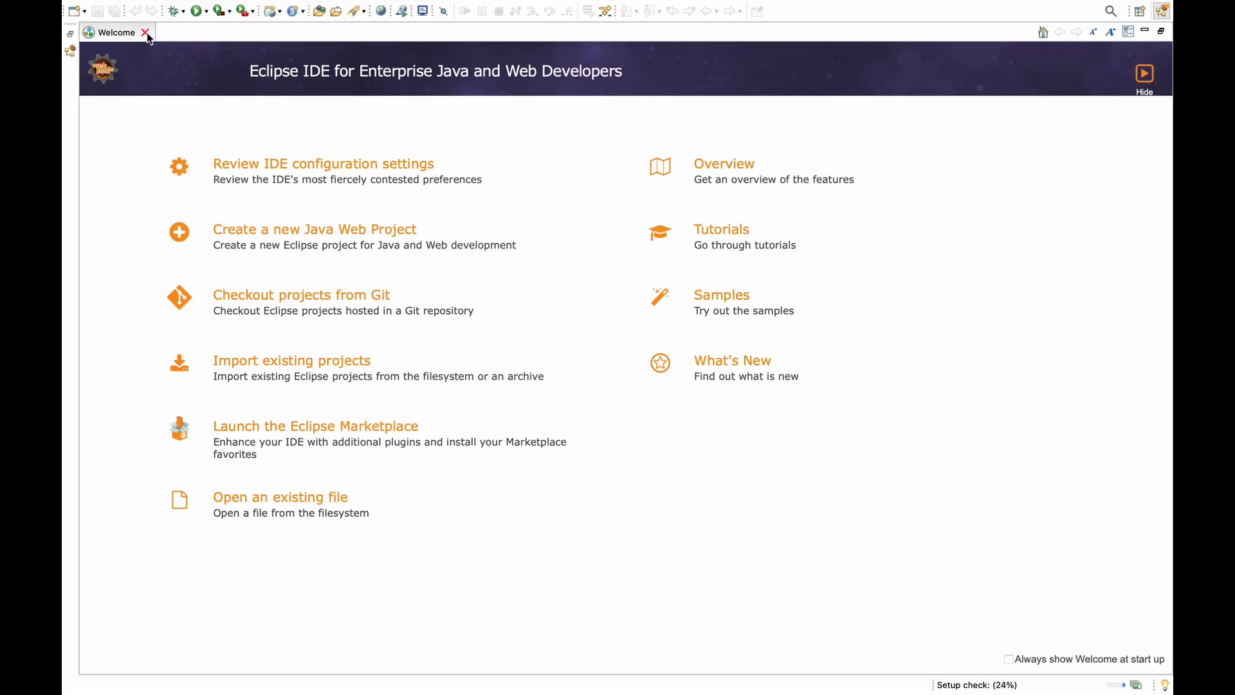
click(147, 34)
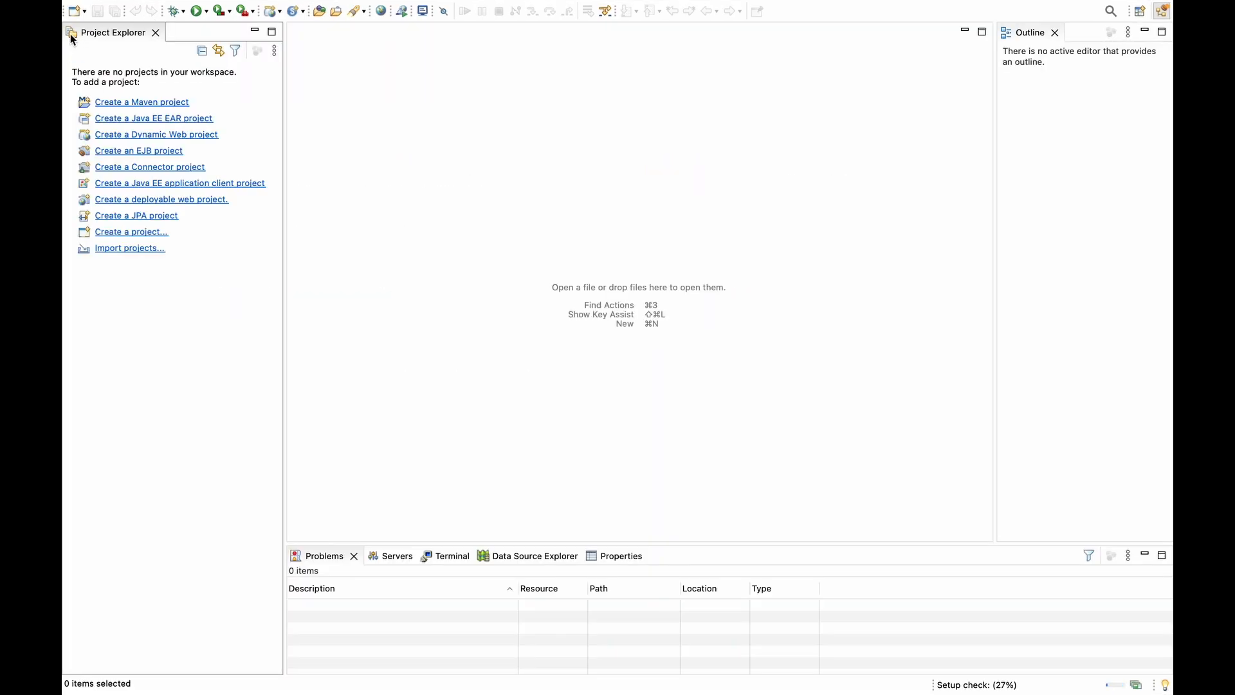
key(ctrl+Left)
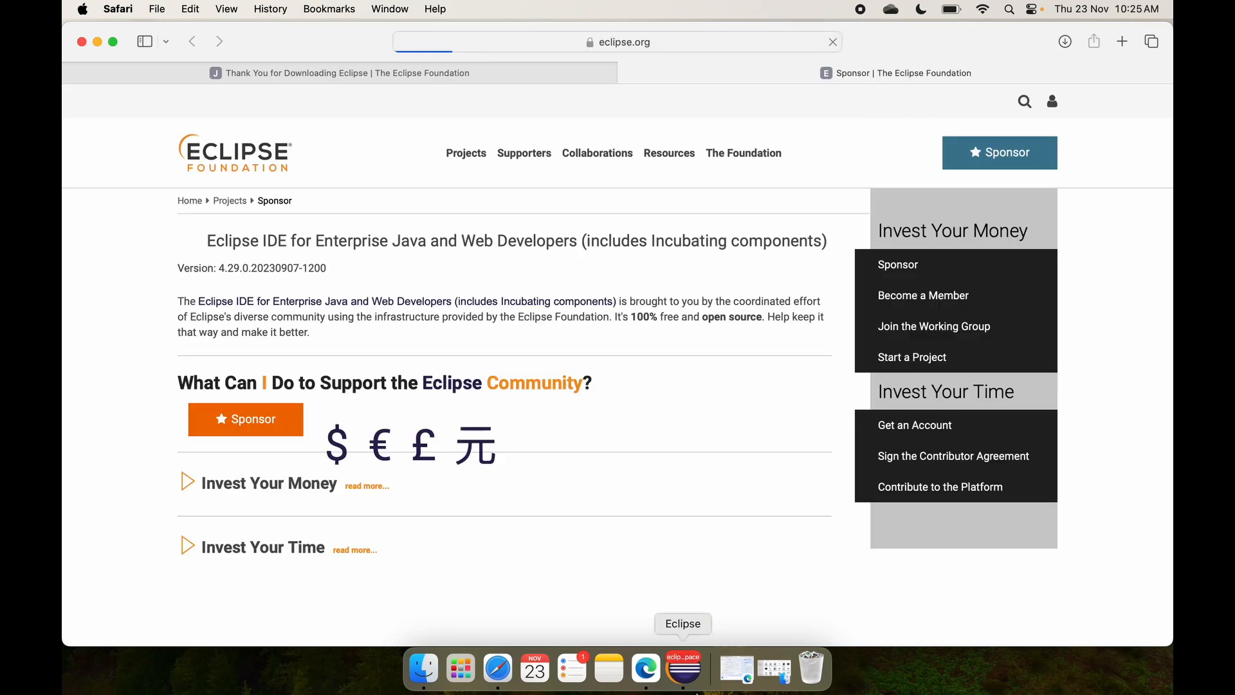
key(ctrl+Right)
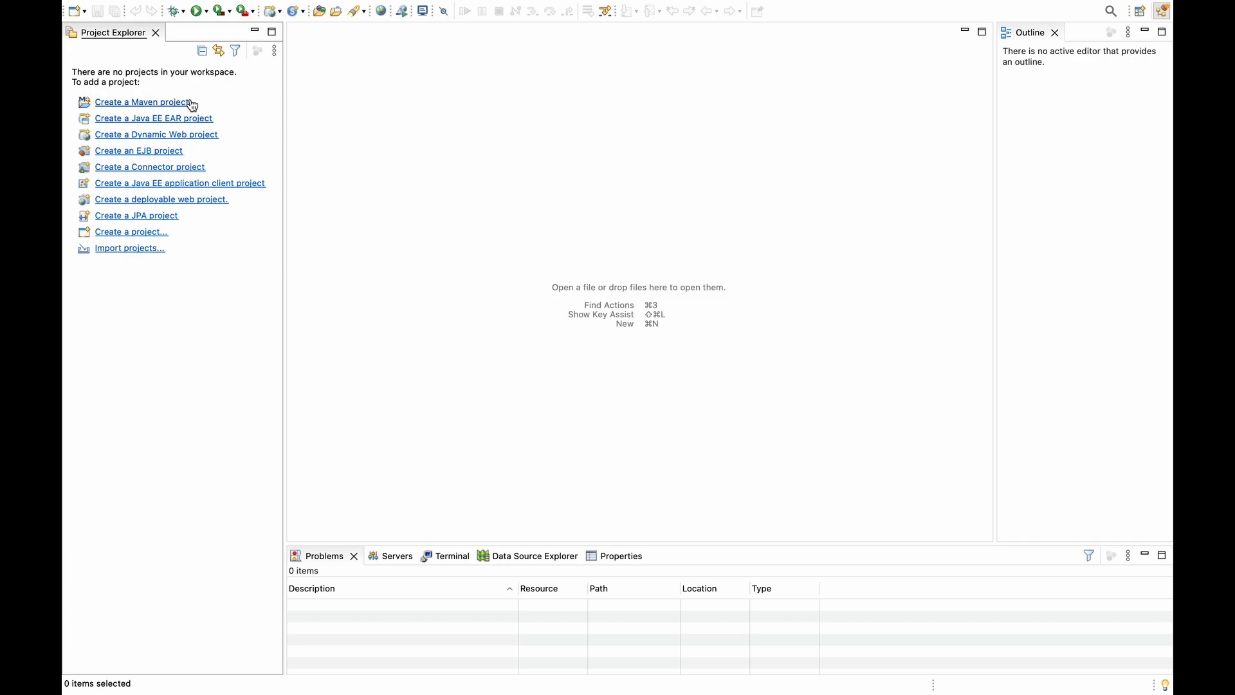
Create a Java project named firstproject with the default JavaSE-17 settings and open the Java perspective.
click(132, 236)
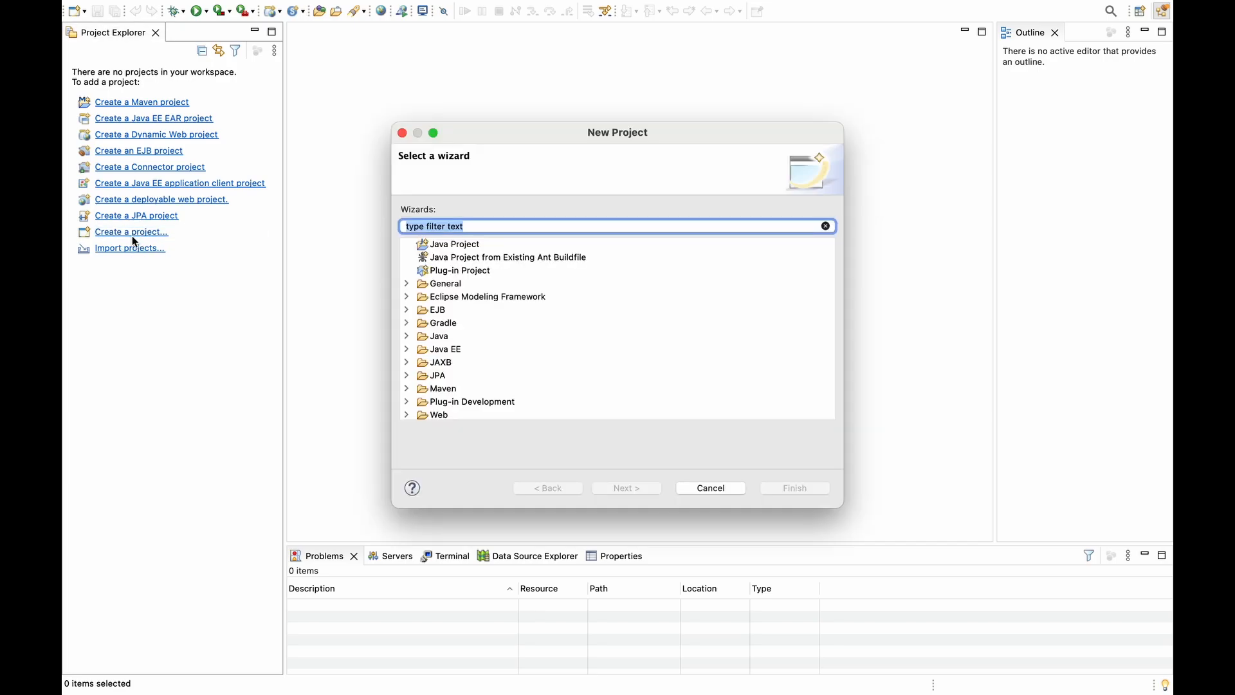
click(487, 245)
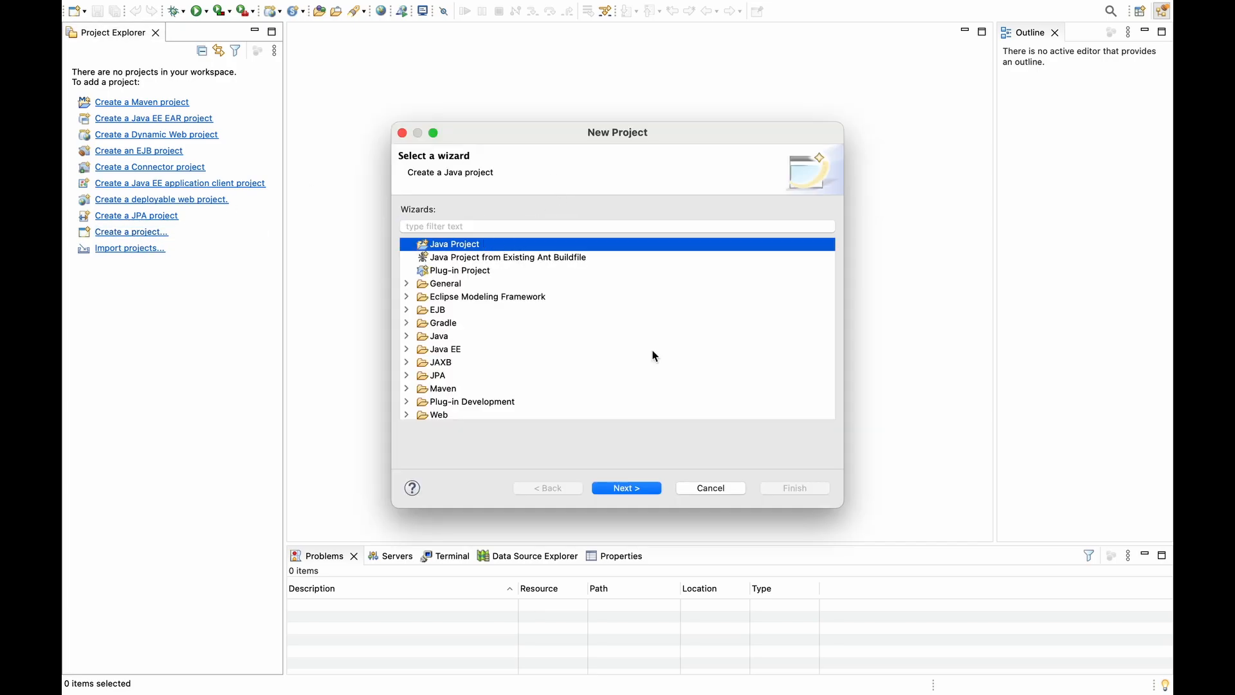
click(628, 488)
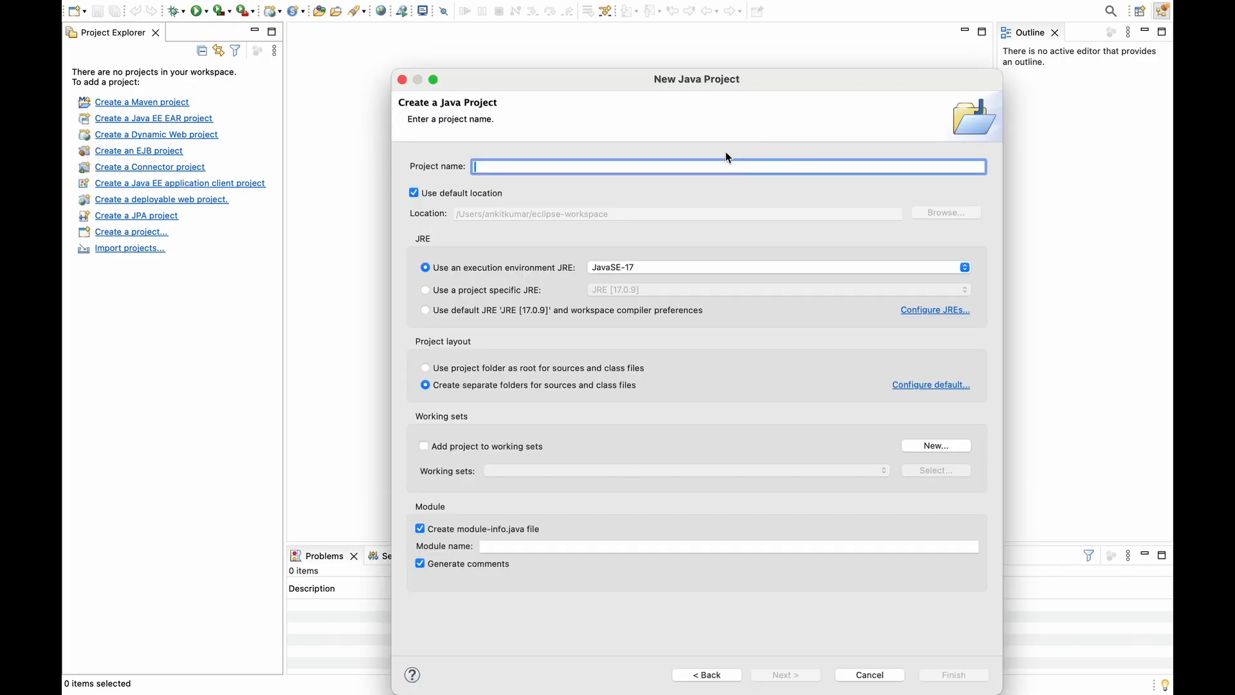
text(f)
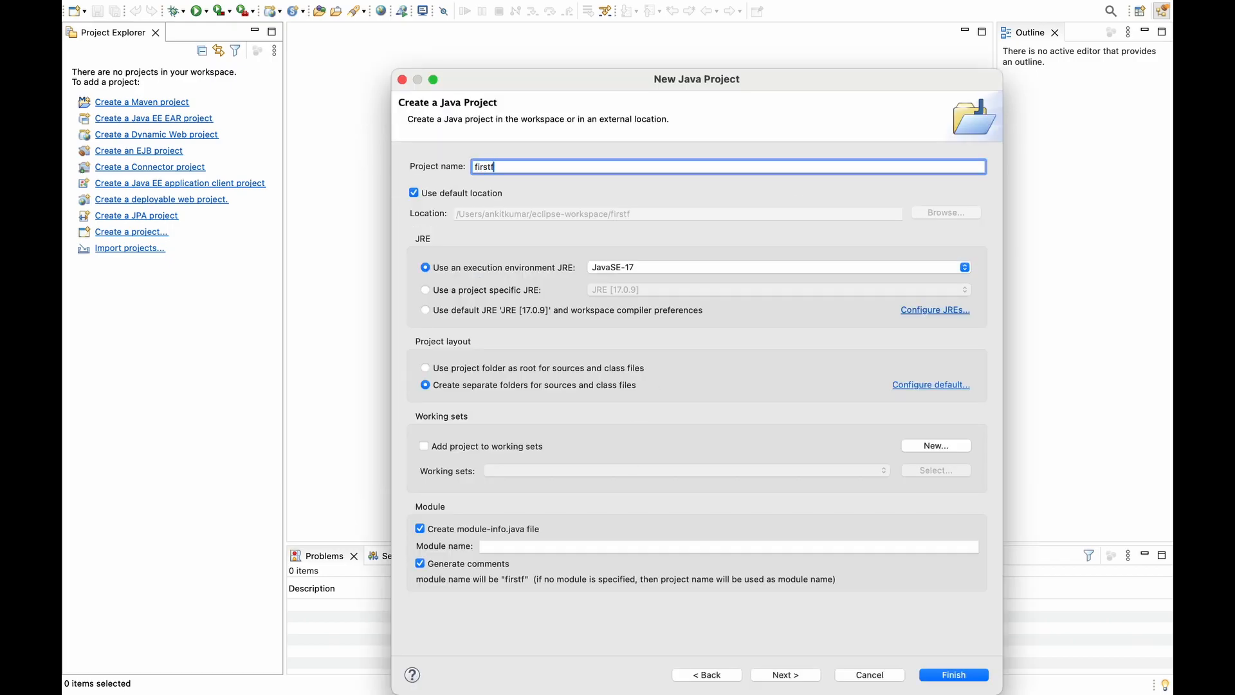
key(BackSpace)
text(project)
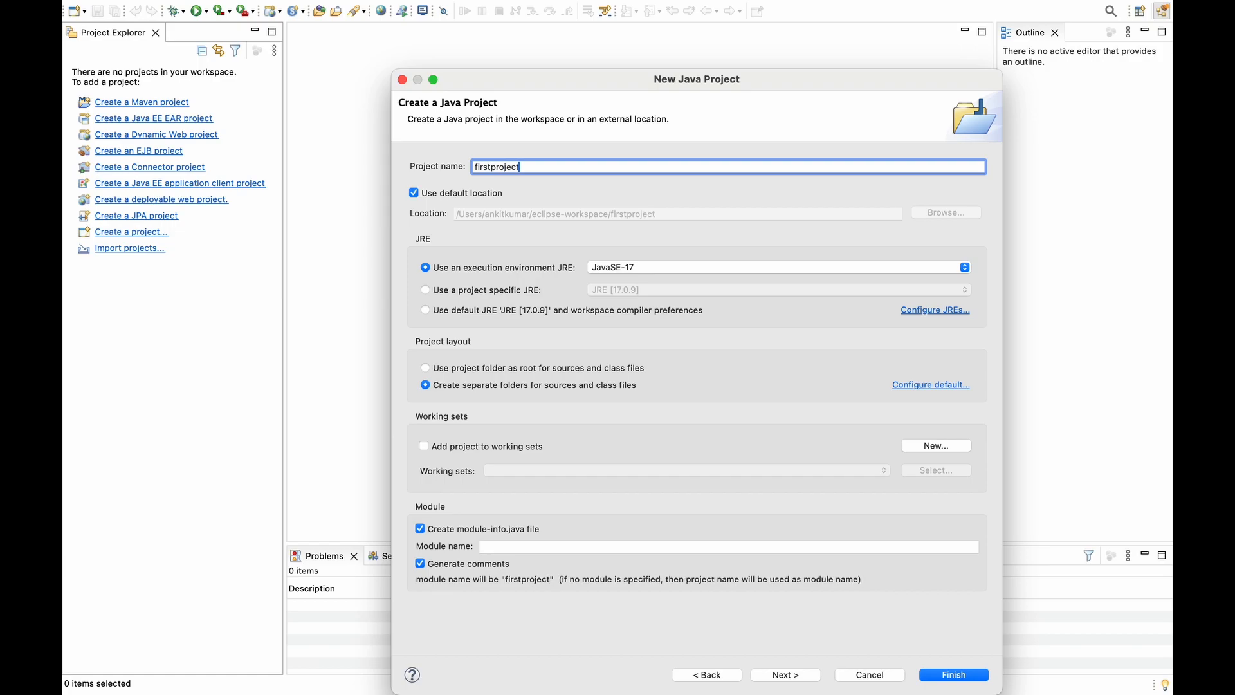
key(Tab)
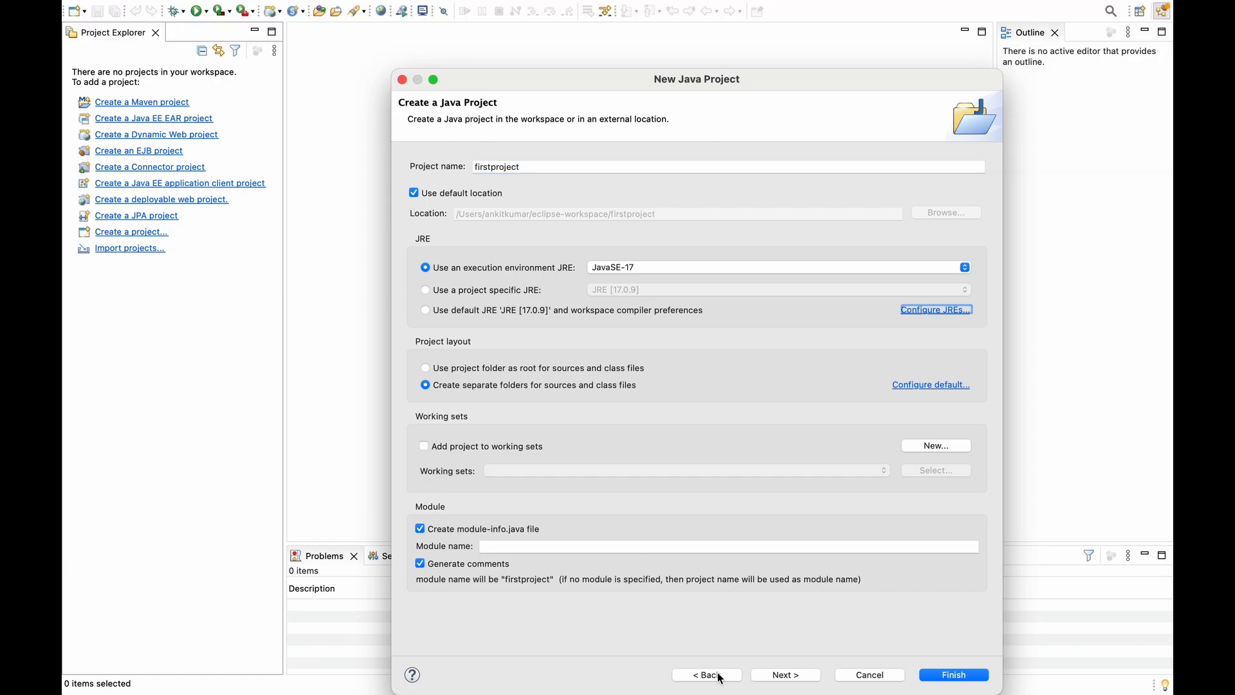
click(969, 679)
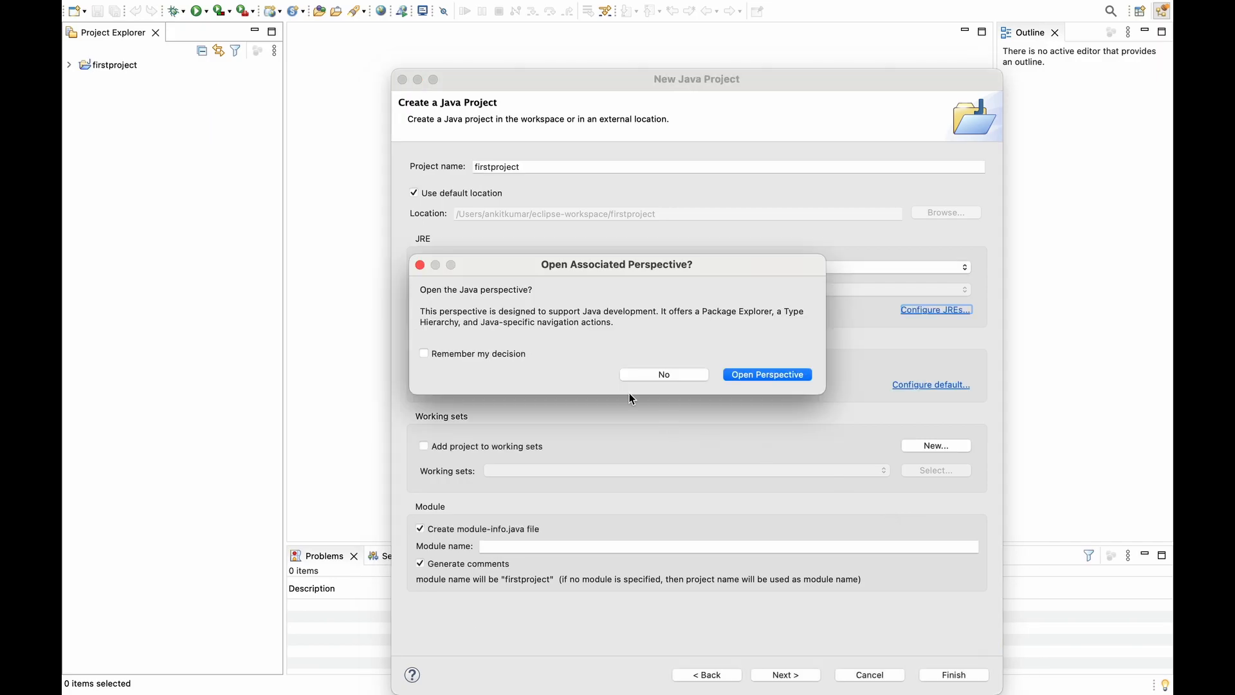
click(767, 375)
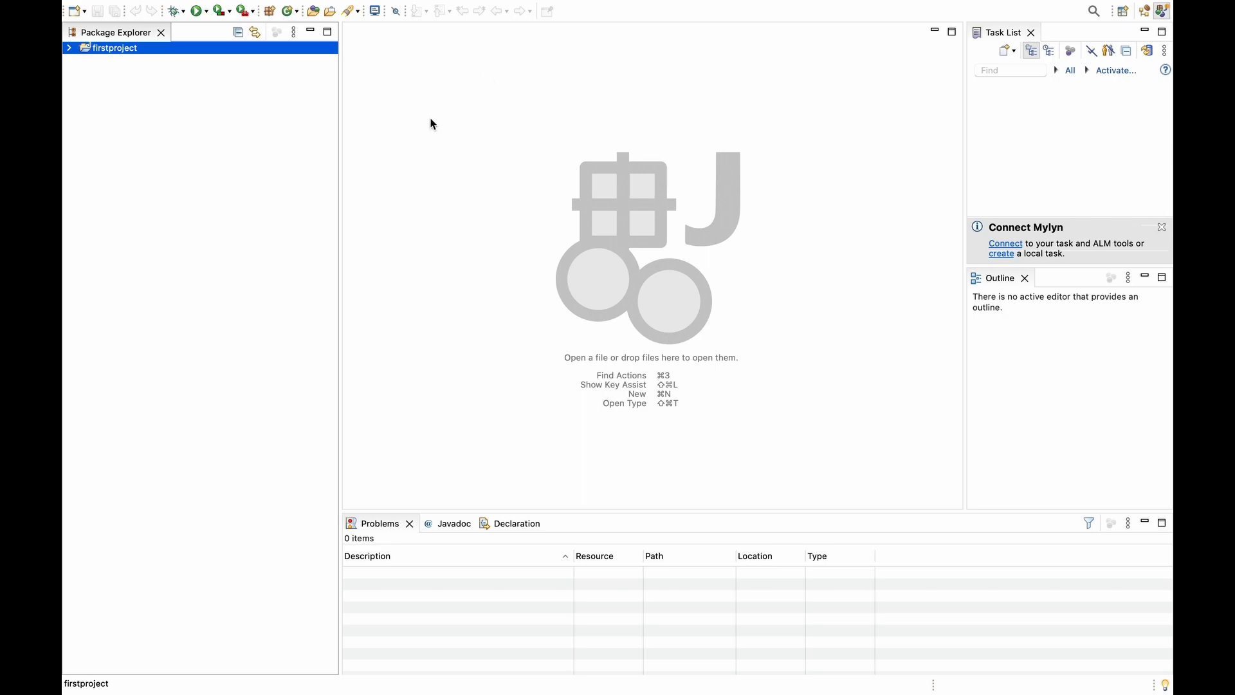
Expand firstproject and its src folder, view the contents of module-info.java, and close the file.
click(71, 47)
click(82, 76)
click(152, 87)
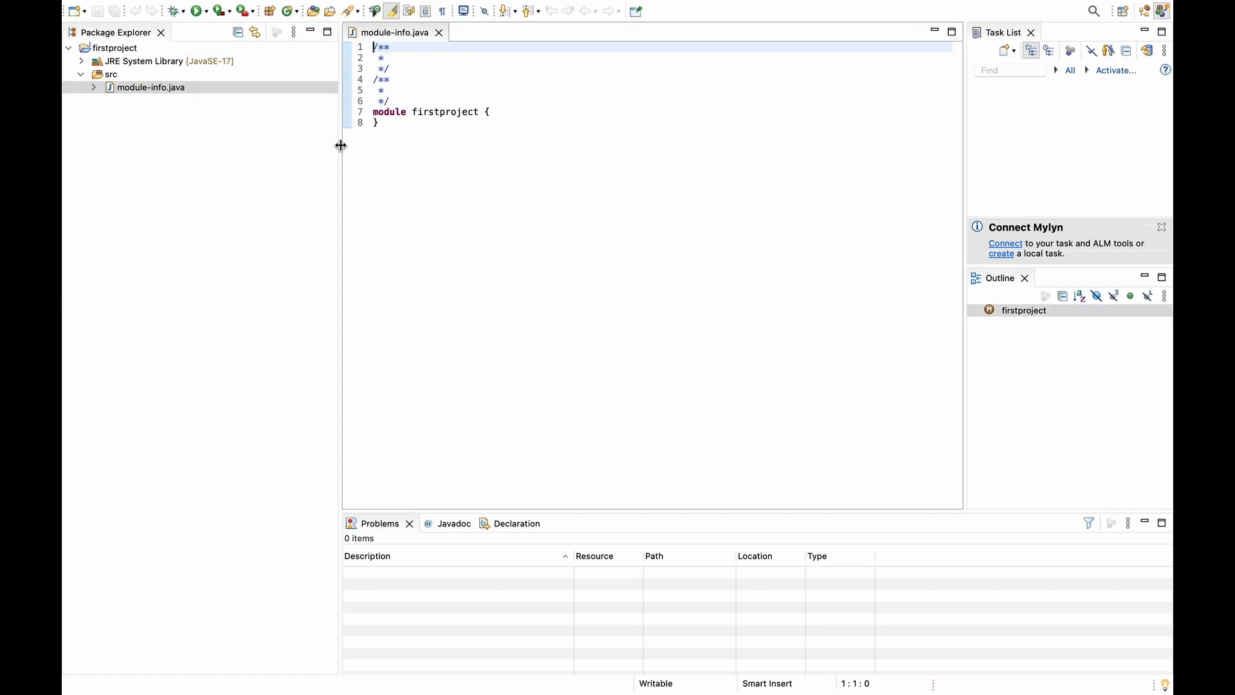
click(439, 32)
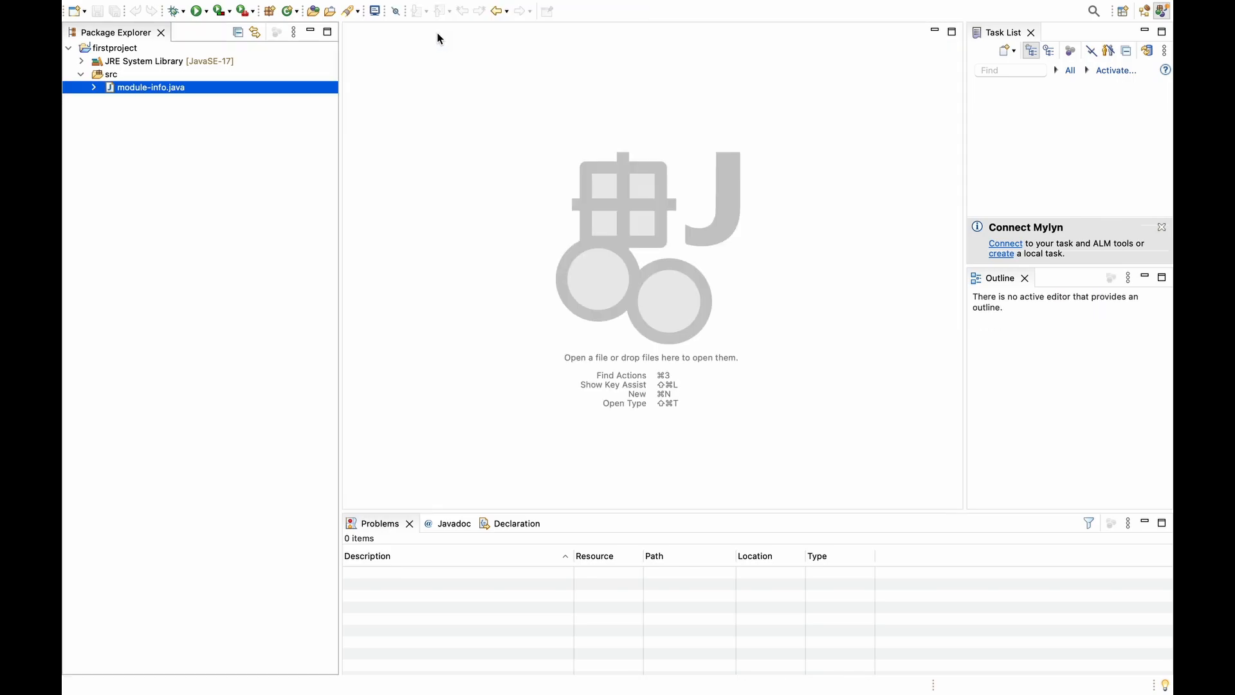
Create a public Java class named MyClass in the firstproject package under the src folder.
click(145, 75)
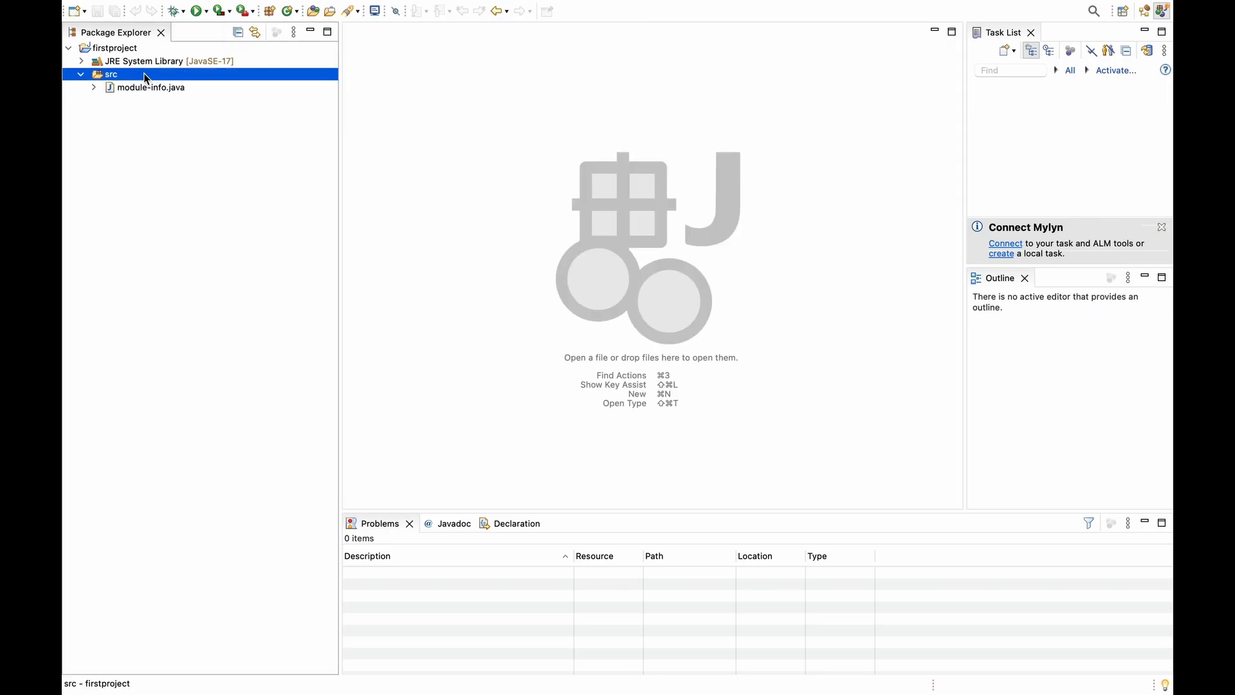
right_click(145, 76)
mouse_move(283, 85)
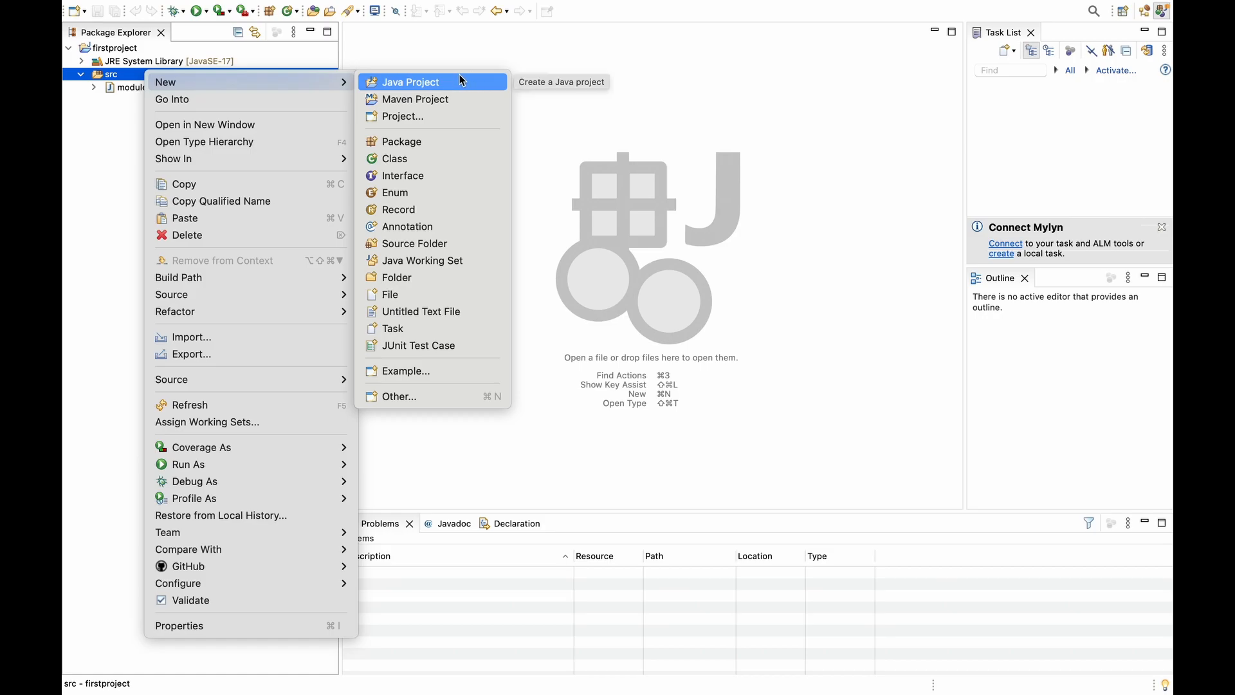
click(417, 166)
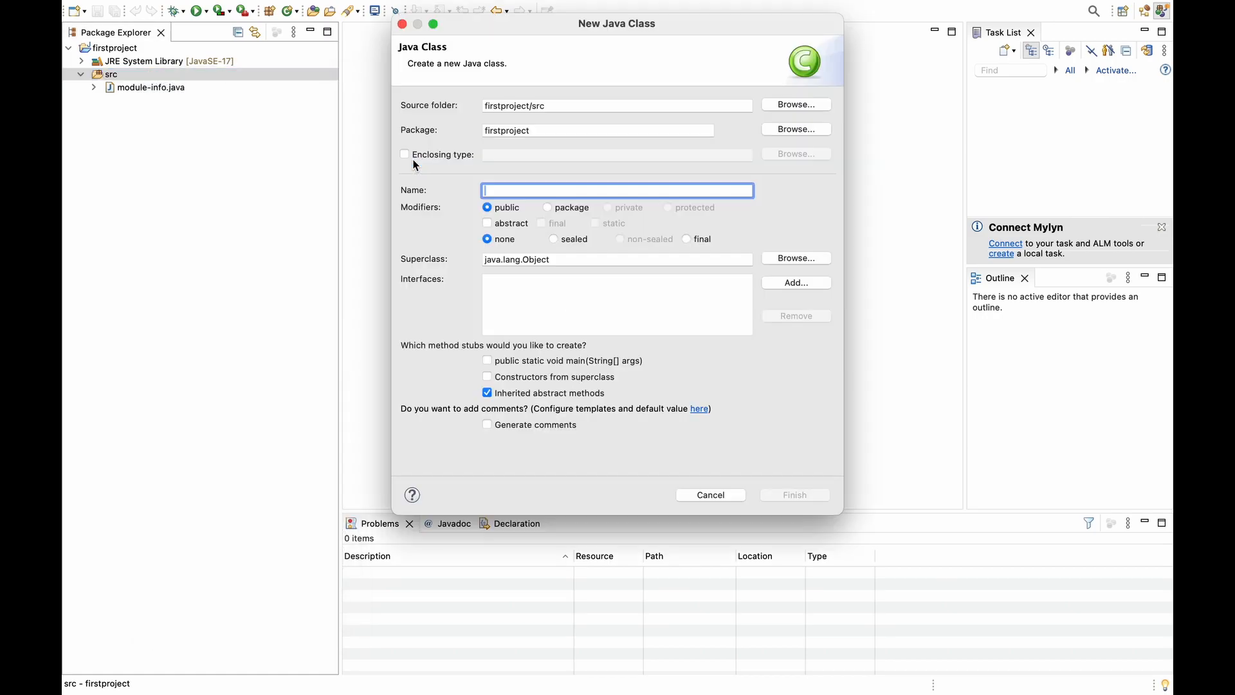
text(Mai)
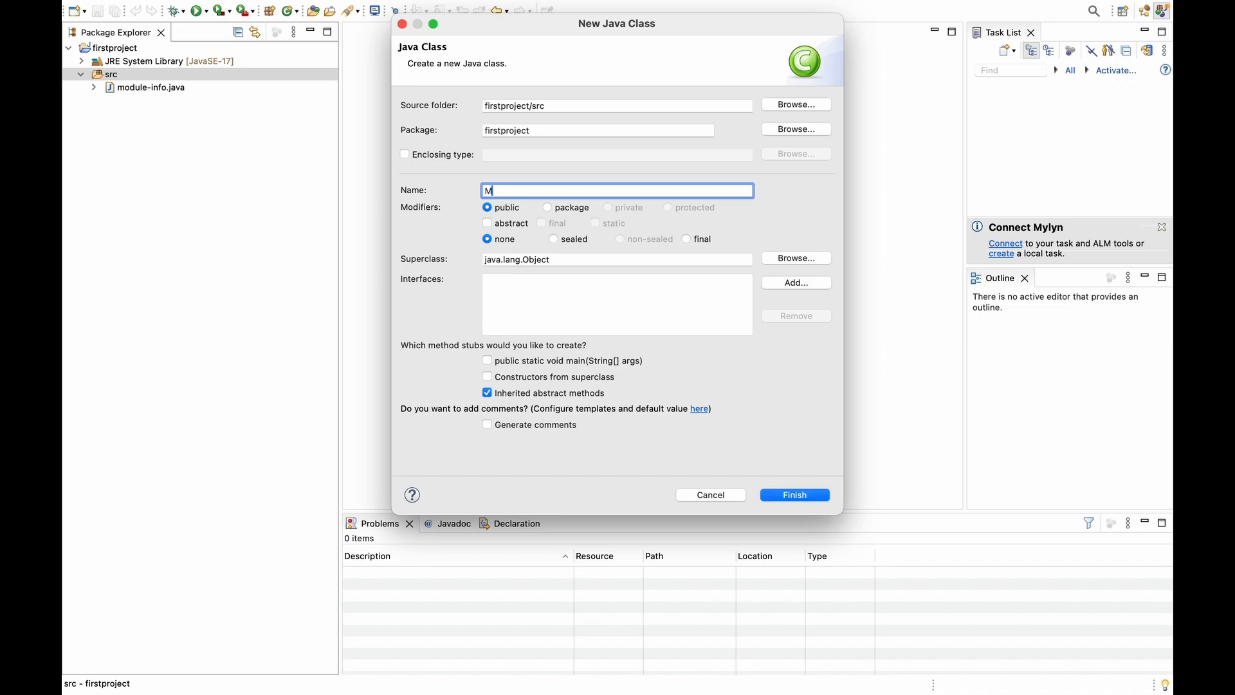
key(BackSpace)
key(BackSpace)
text(yClass)
key(Return)
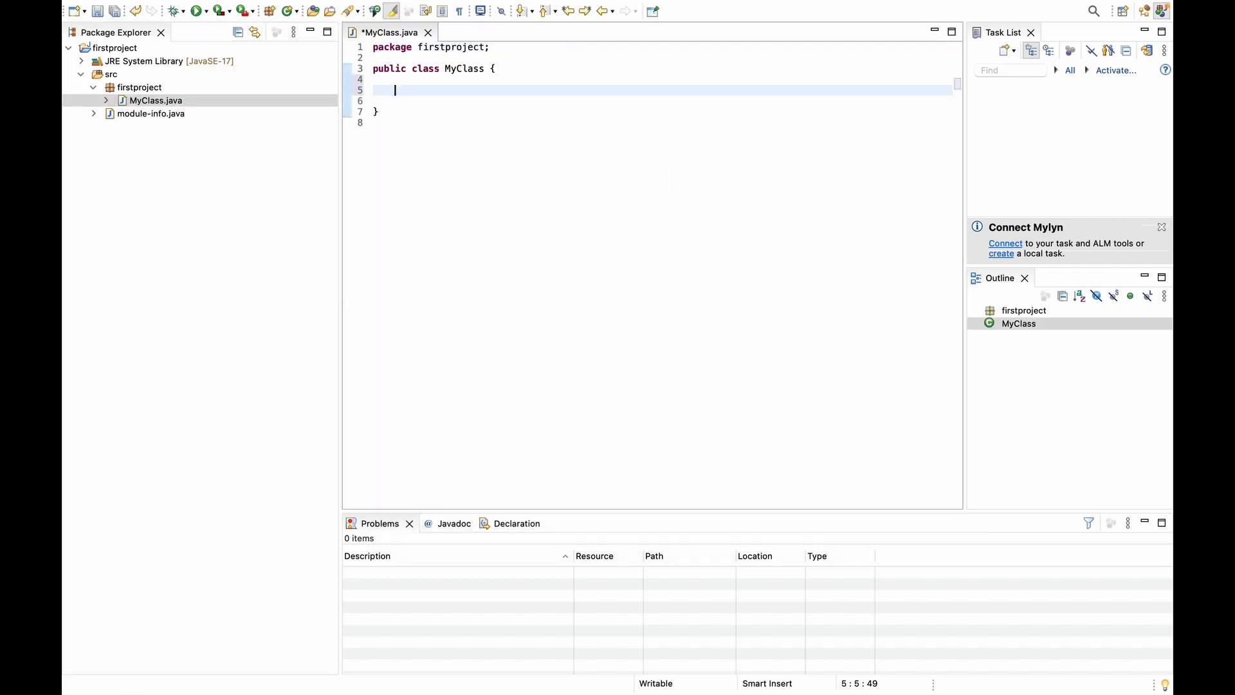
Add the method public static void main(String [] arguments) with an empty body inside MyClass.
text(public static void m)
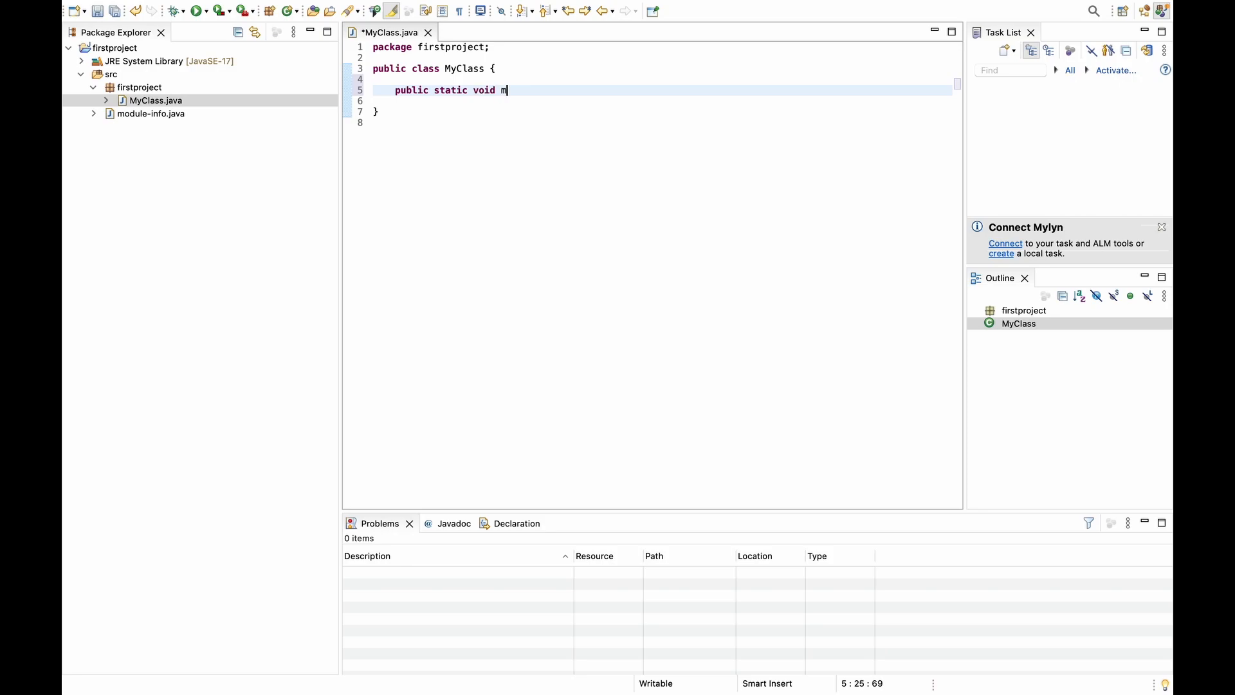
text(ain(String [] arguments) {)
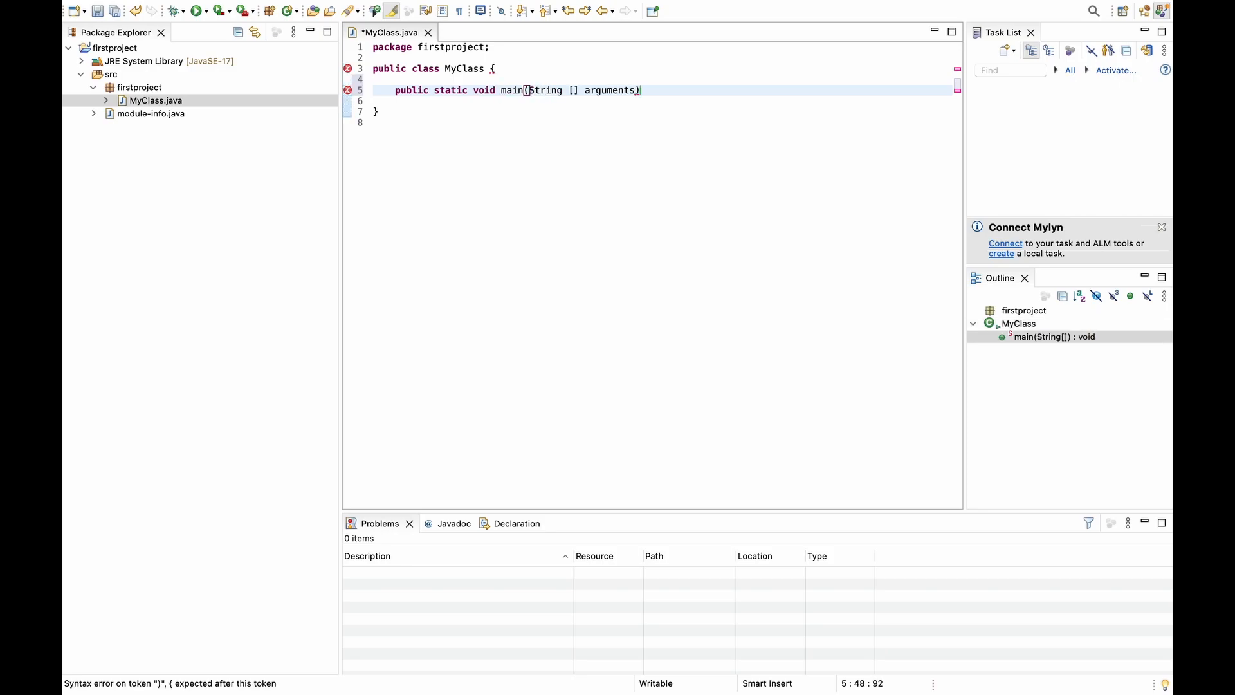
key(Return)
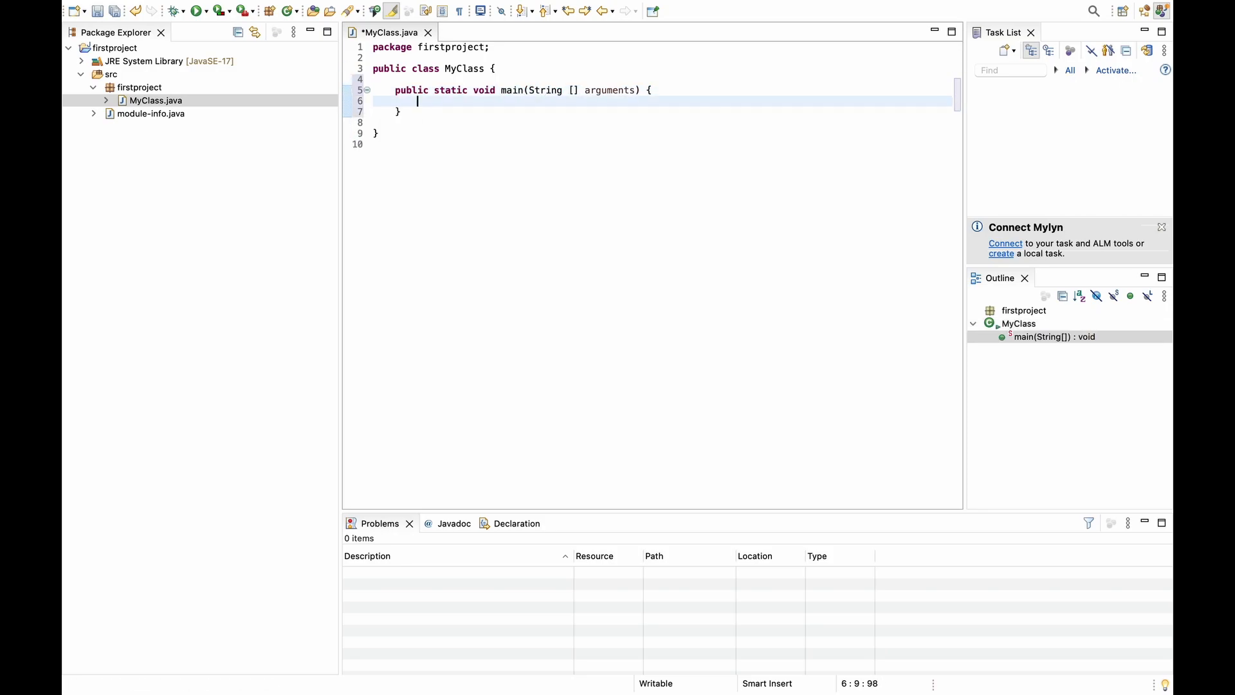
Add a System.out.println("Hello Youtube"); statement to the main method using the sysout template, and save MyClass.java.
text(sysout)
key(super+space)
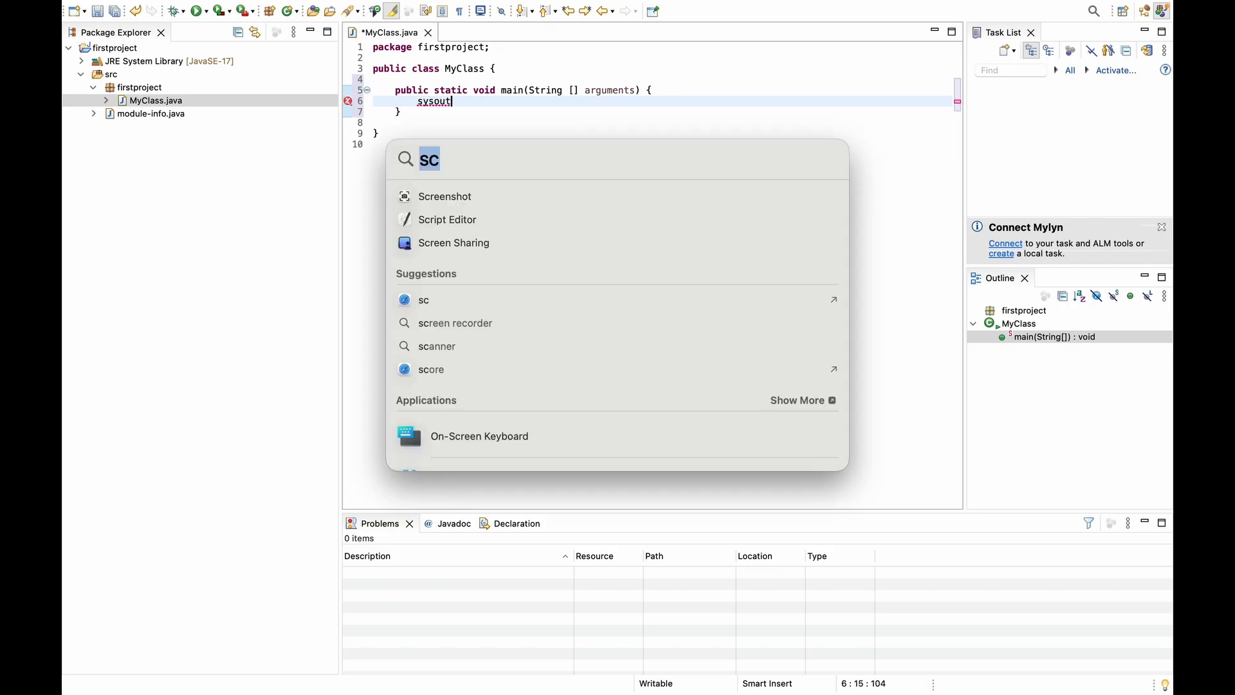
key(Escape)
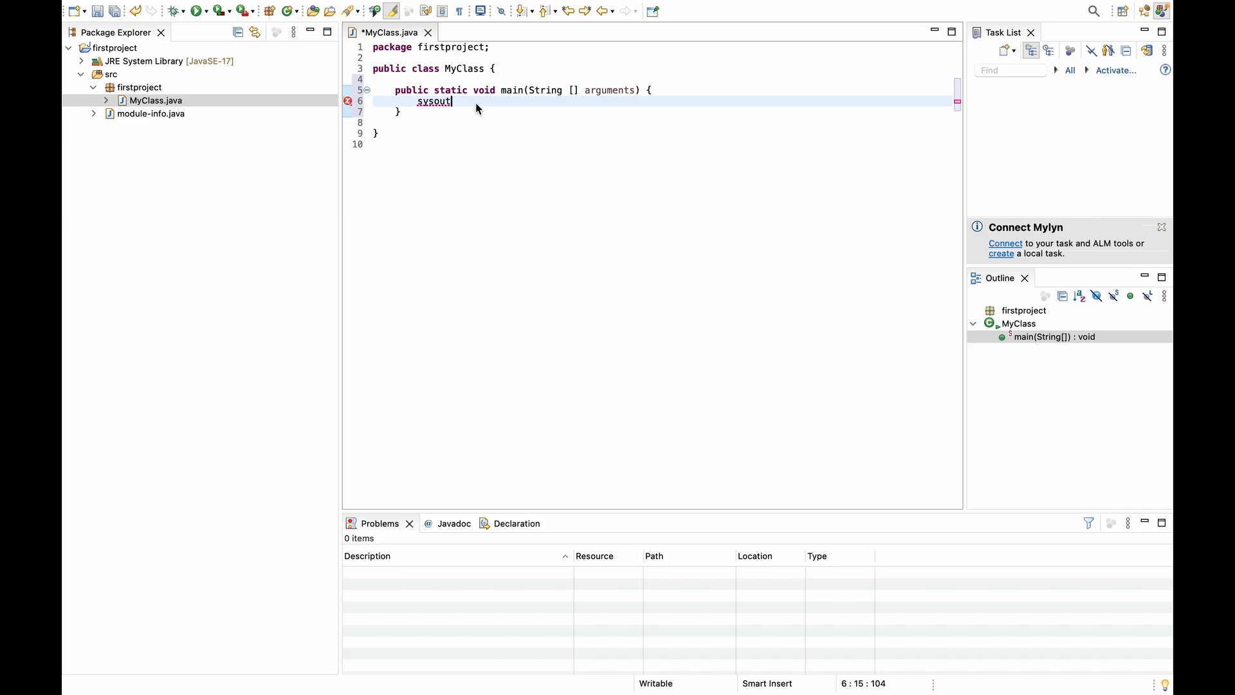
key(ctrl+space)
text("Hello )
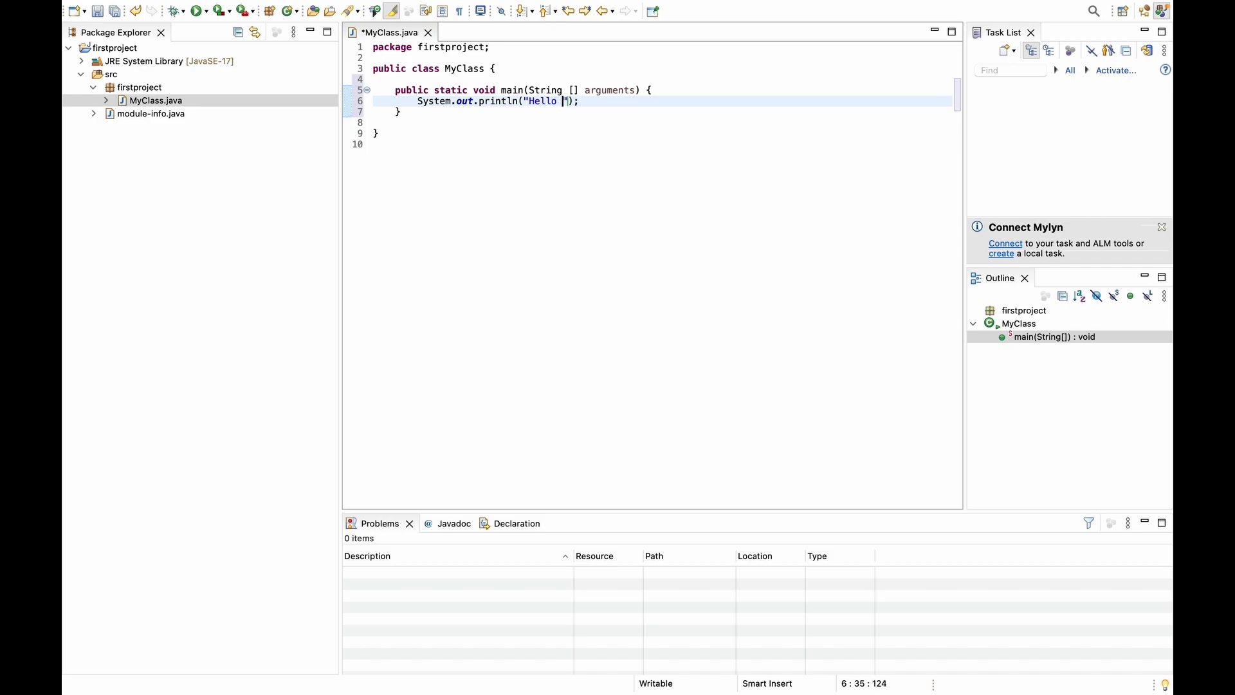
text(Youtube)
click(499, 131)
key(super+s)
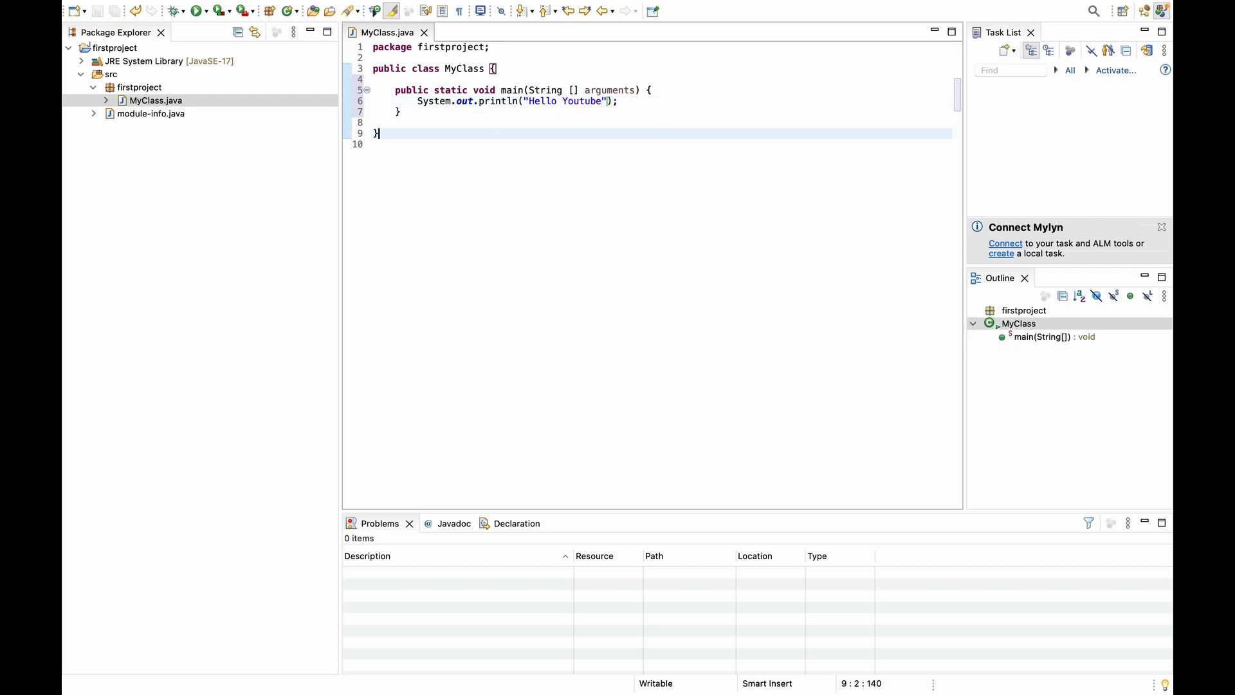
Run MyClass as a Java application and check its console output.
right_click(528, 136)
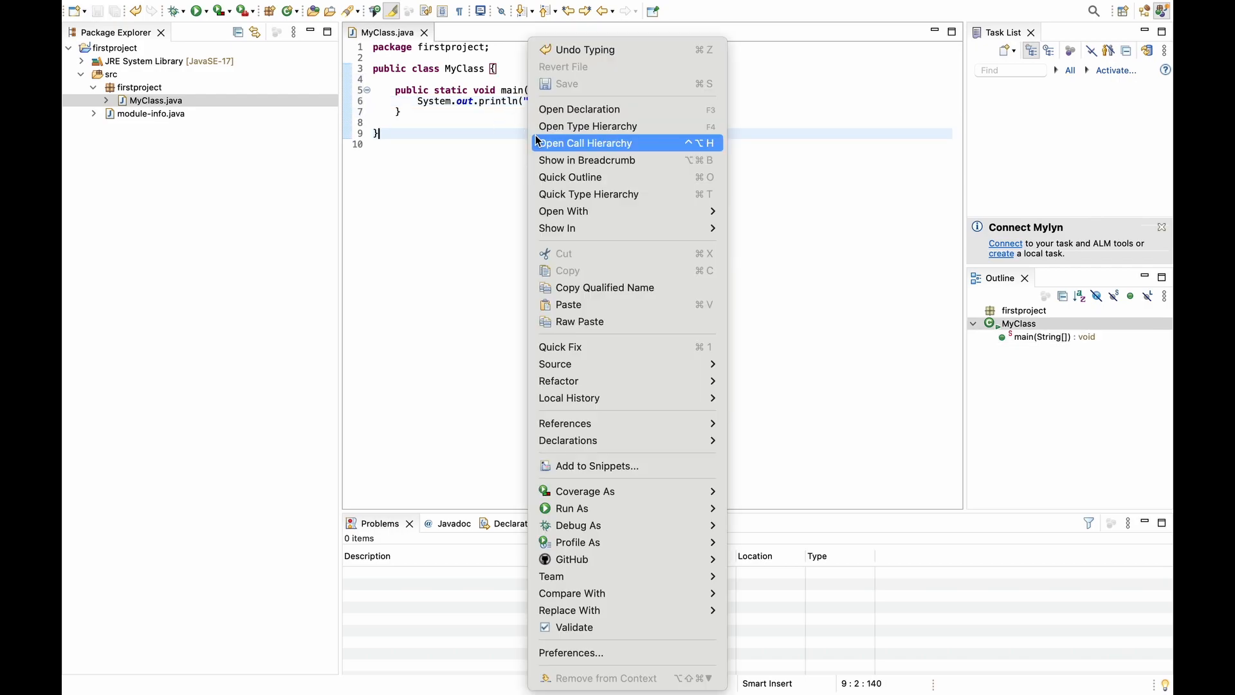
mouse_move(664, 508)
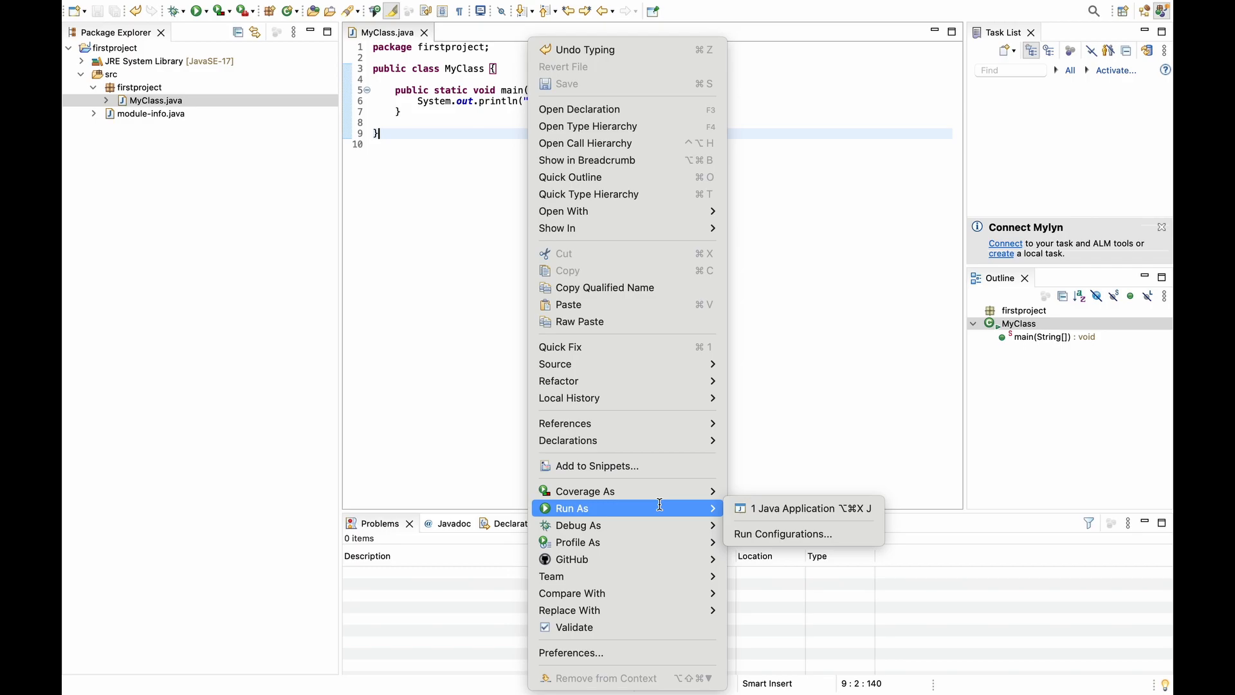
click(764, 508)
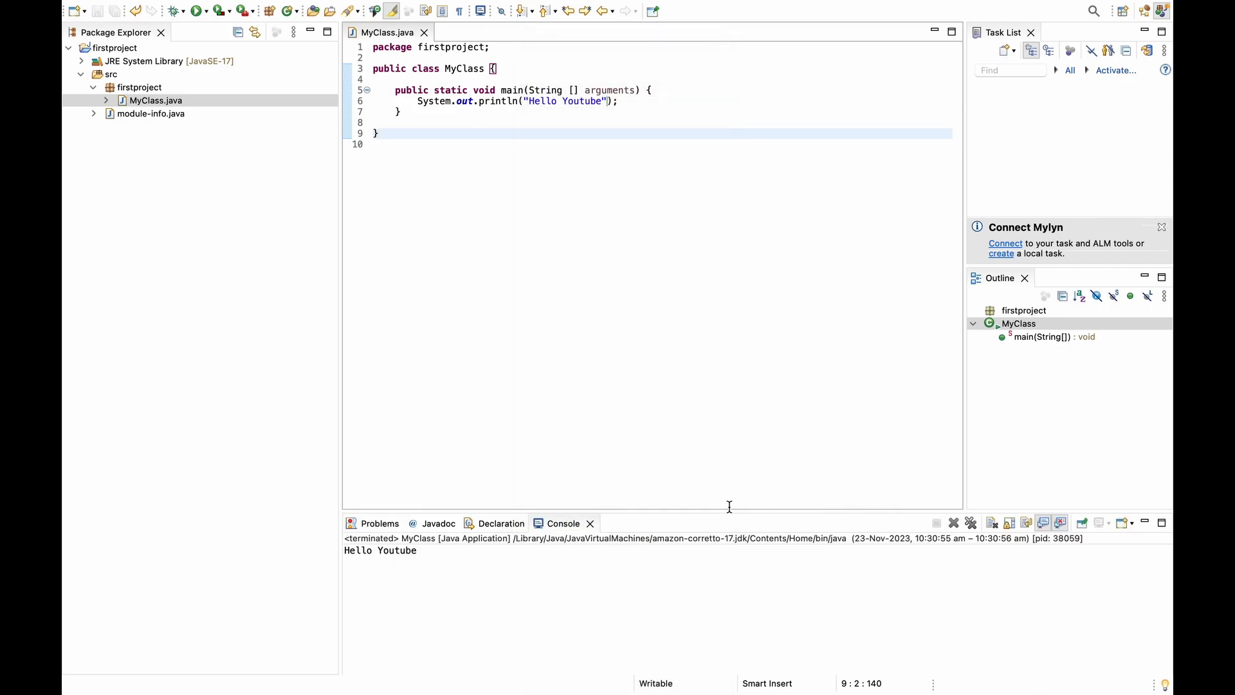
drag(431, 552, 337, 552)
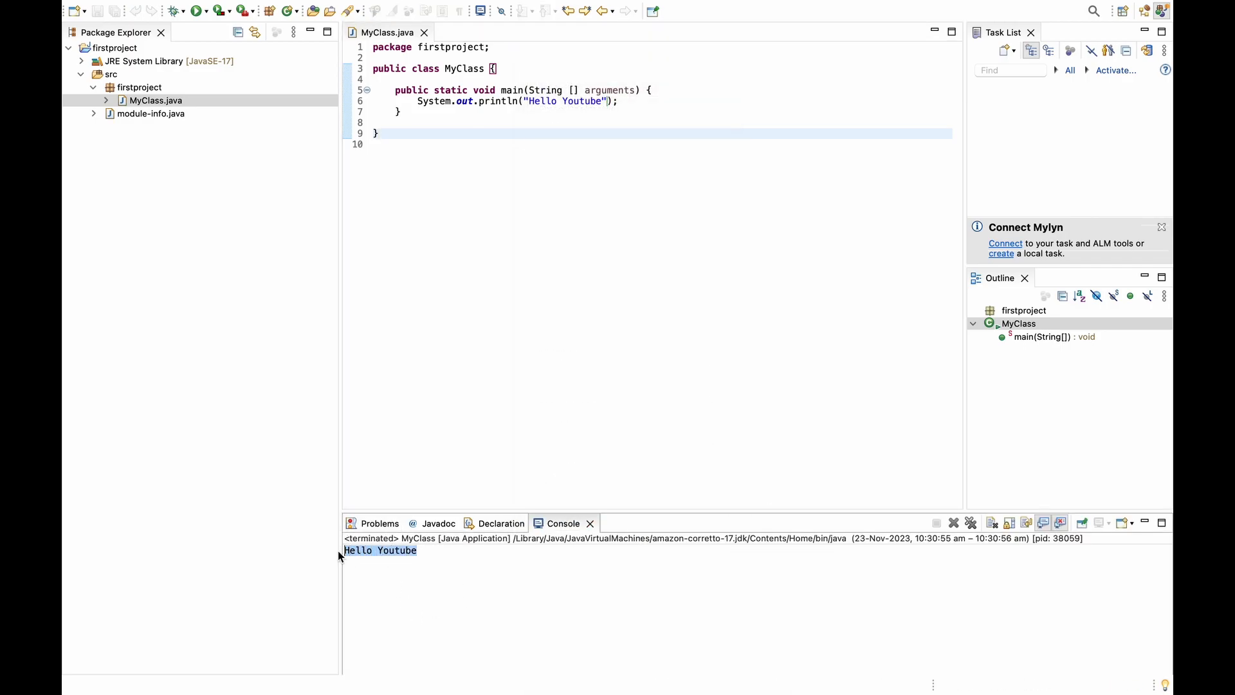
click(650, 100)
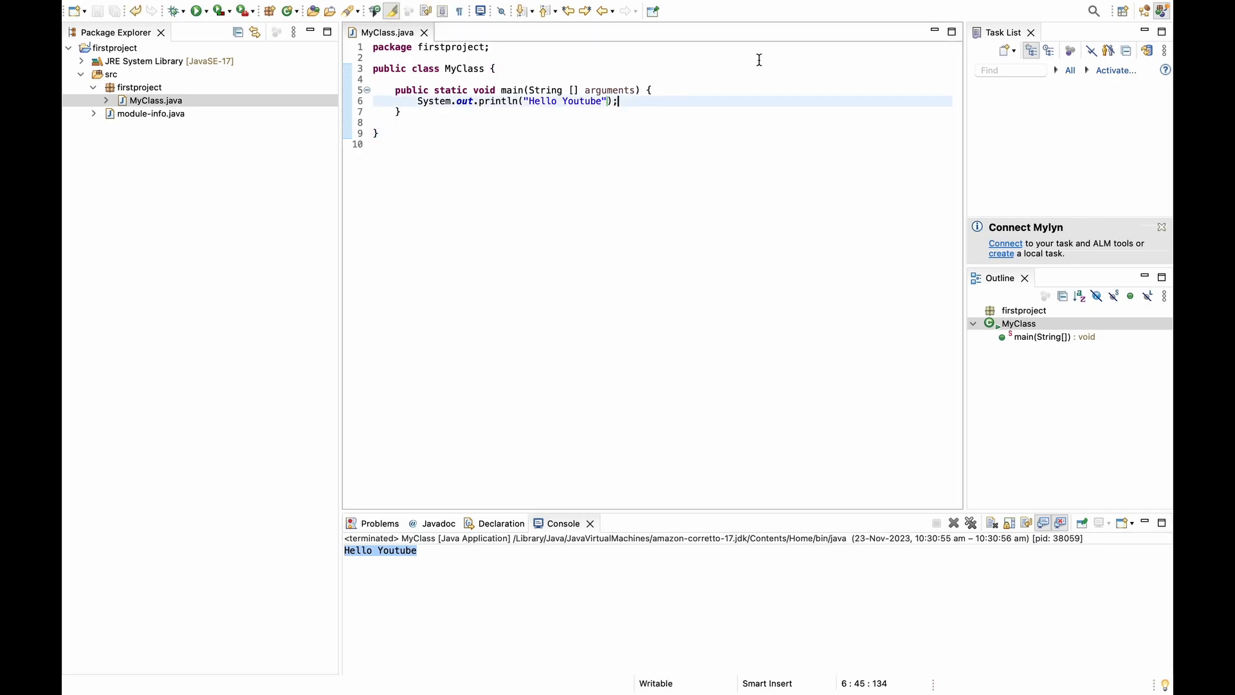